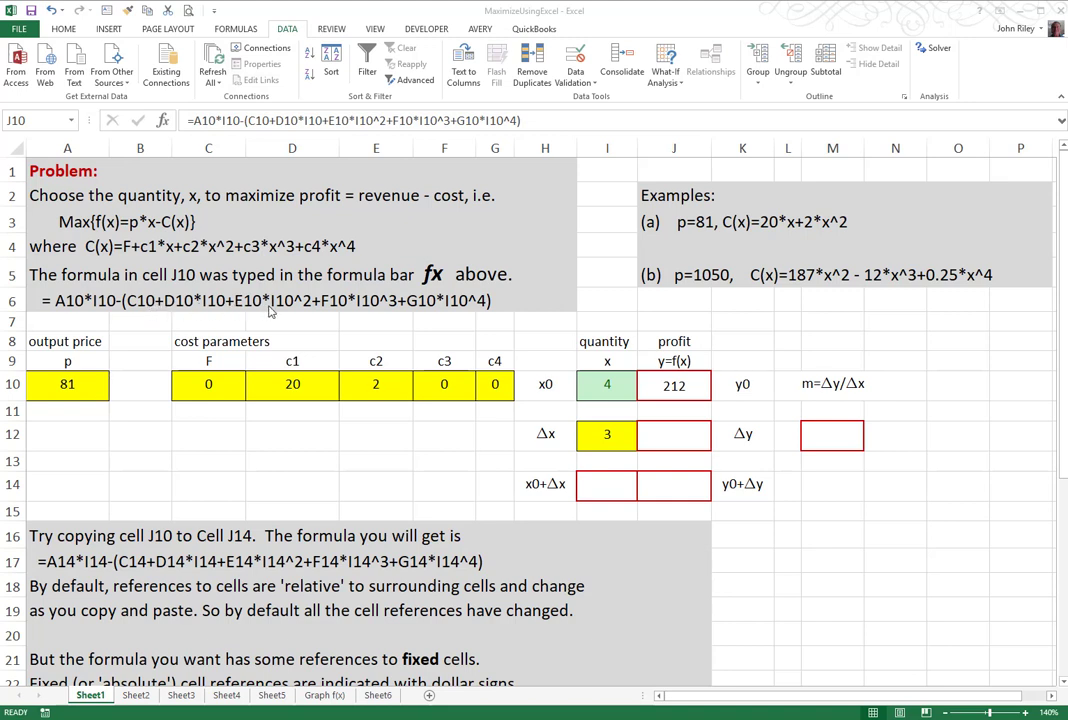
- Review the profit formula in cell J10 and set the quantity x0 in cell I10 to 5
{"action": "double_click", "coordinate": [676, 387]}
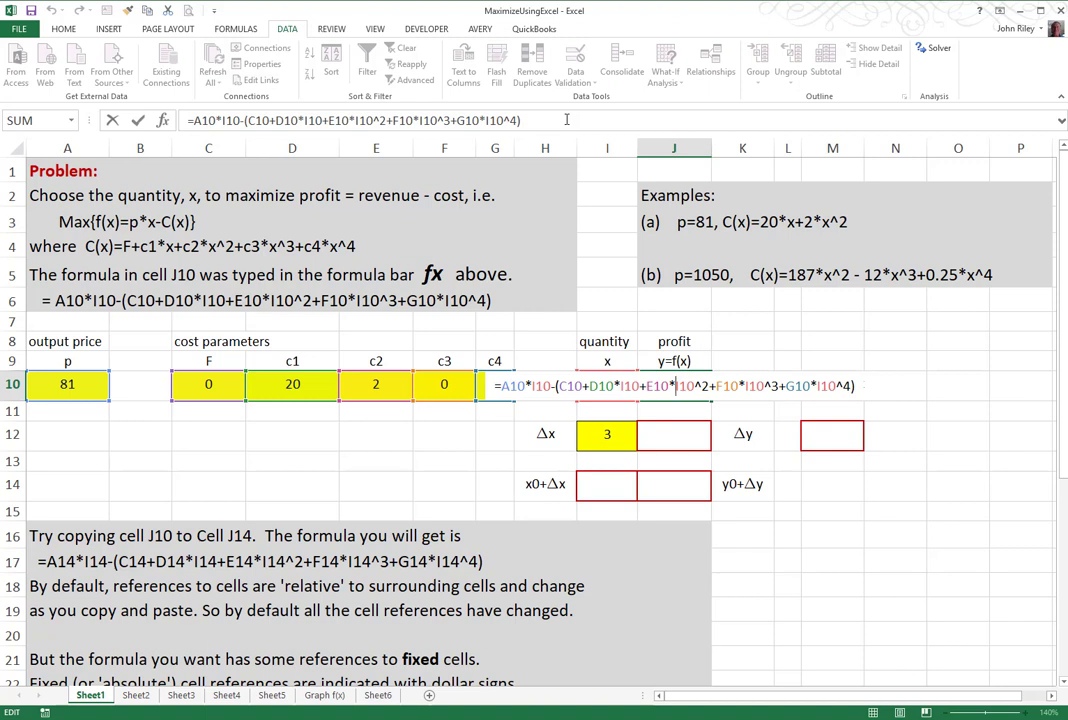
{"action": "key", "text": "Return"}
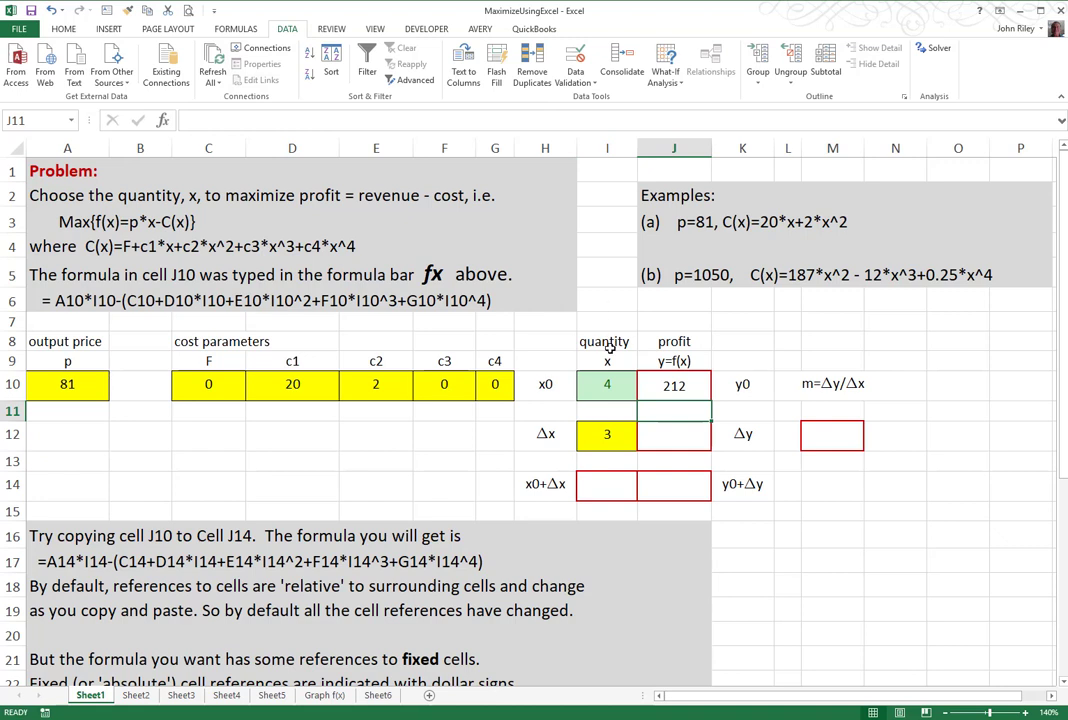
{"action": "left_click", "coordinate": [606, 385]}
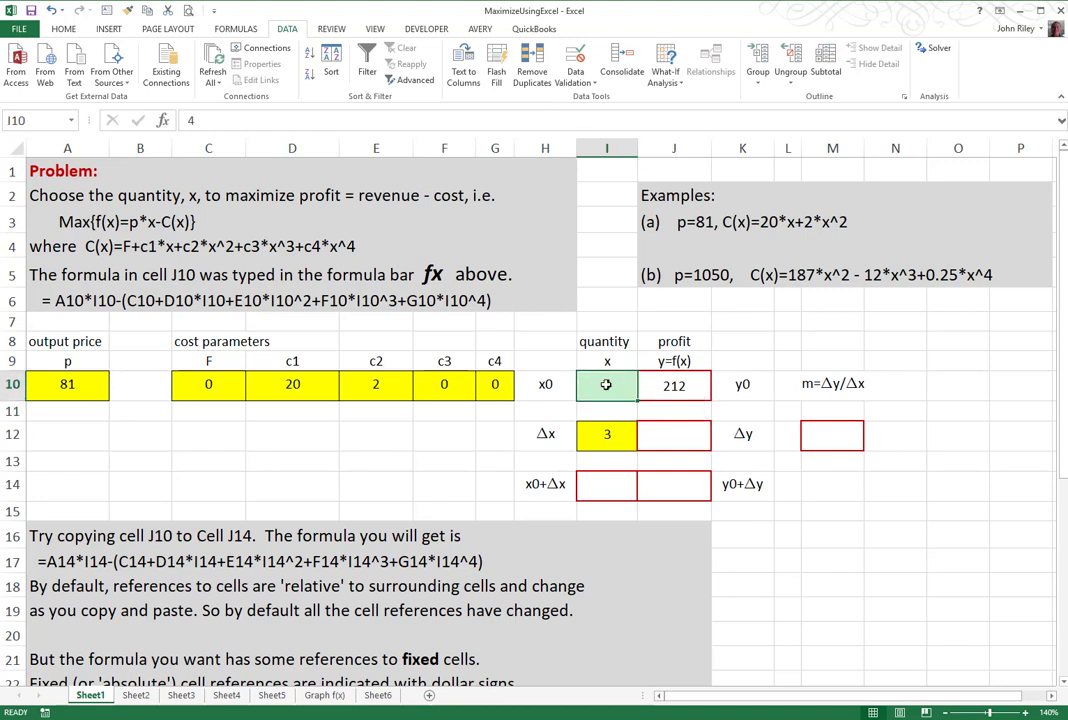
{"action": "type", "text": "5"}
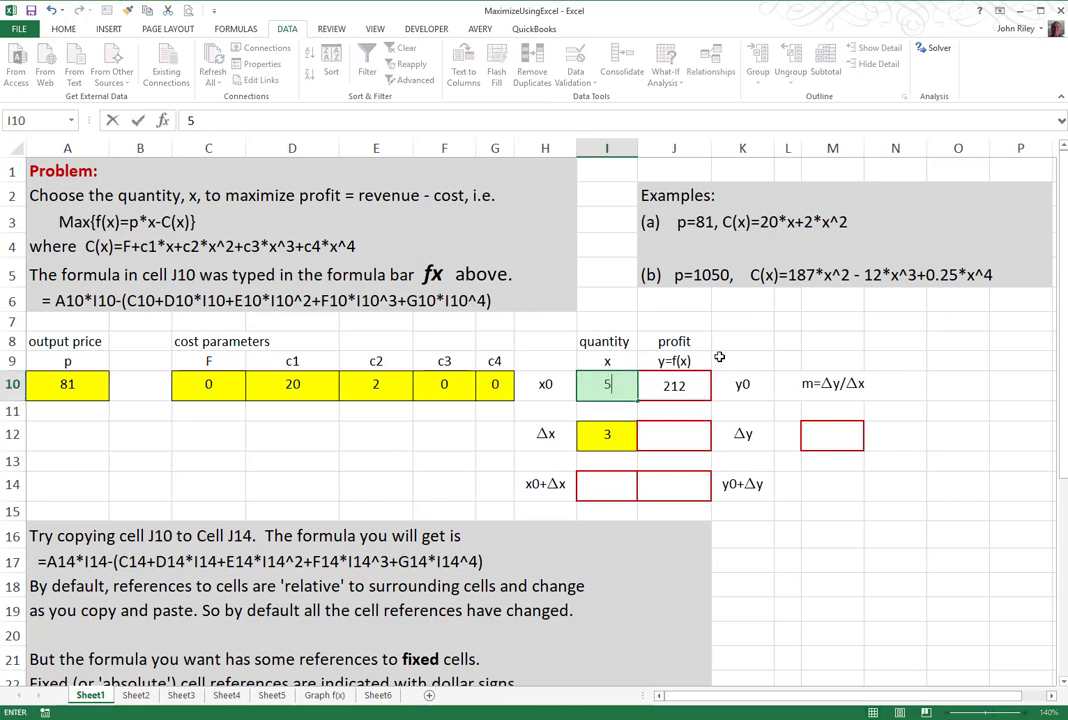
{"action": "left_click", "coordinate": [755, 410]}
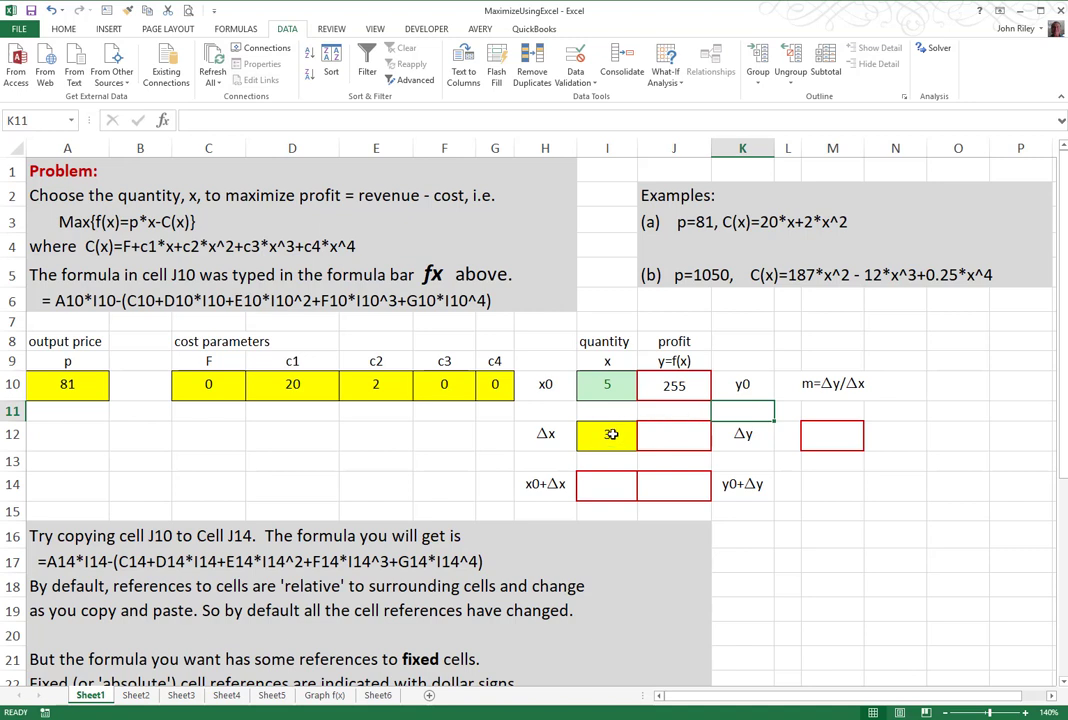
- Calculate x0+Δx in cell I14 with the formula =I10+I12
{"action": "left_click", "coordinate": [604, 486]}
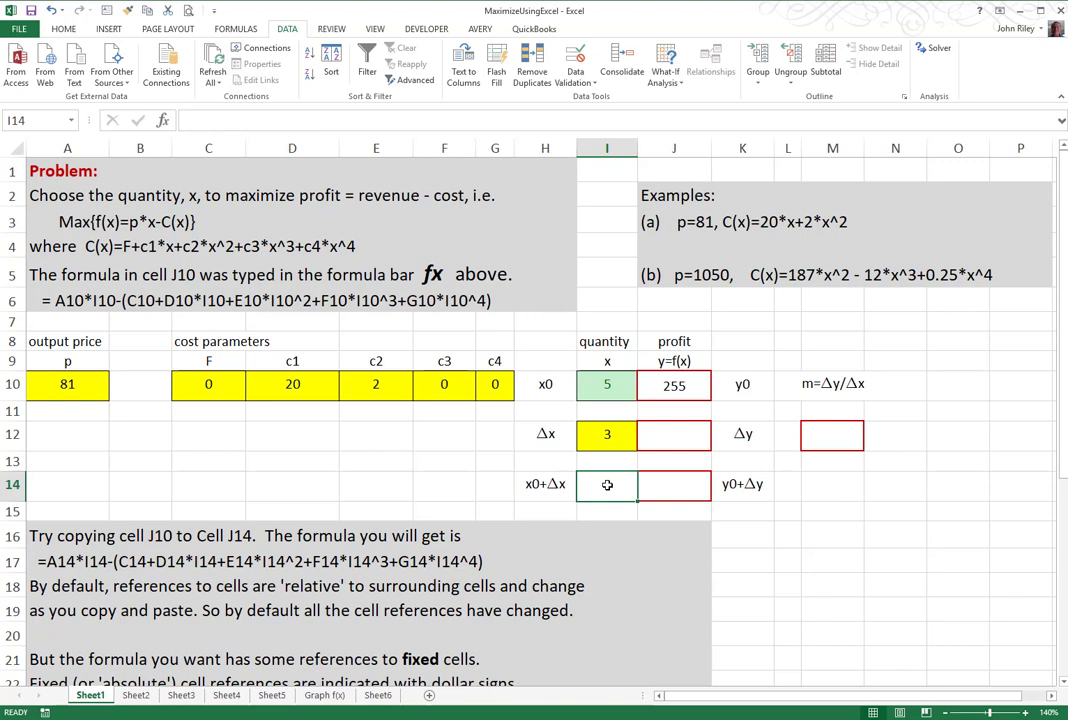
{"action": "type", "text": "="}
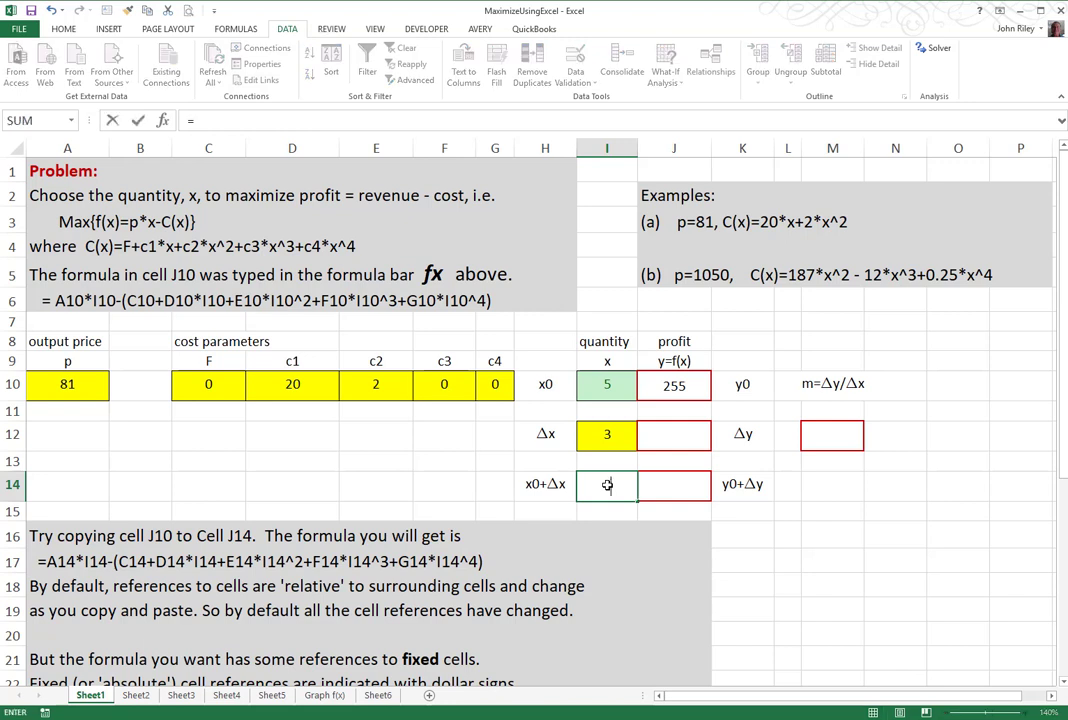
{"action": "left_click", "coordinate": [604, 390]}
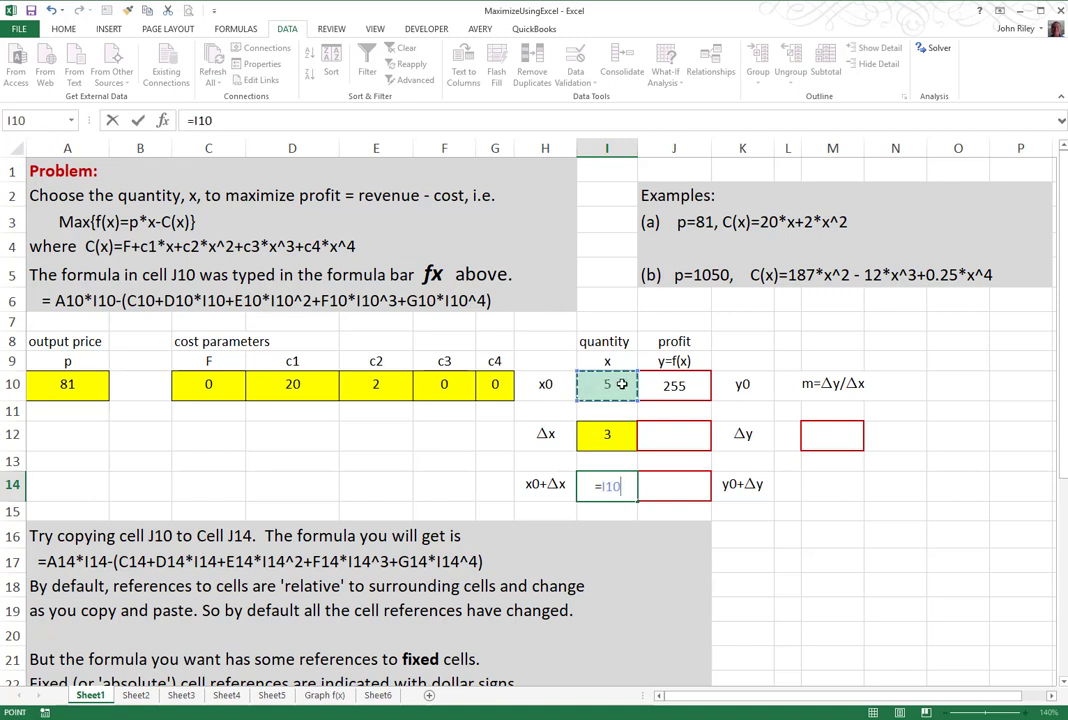
{"action": "type", "text": "+"}
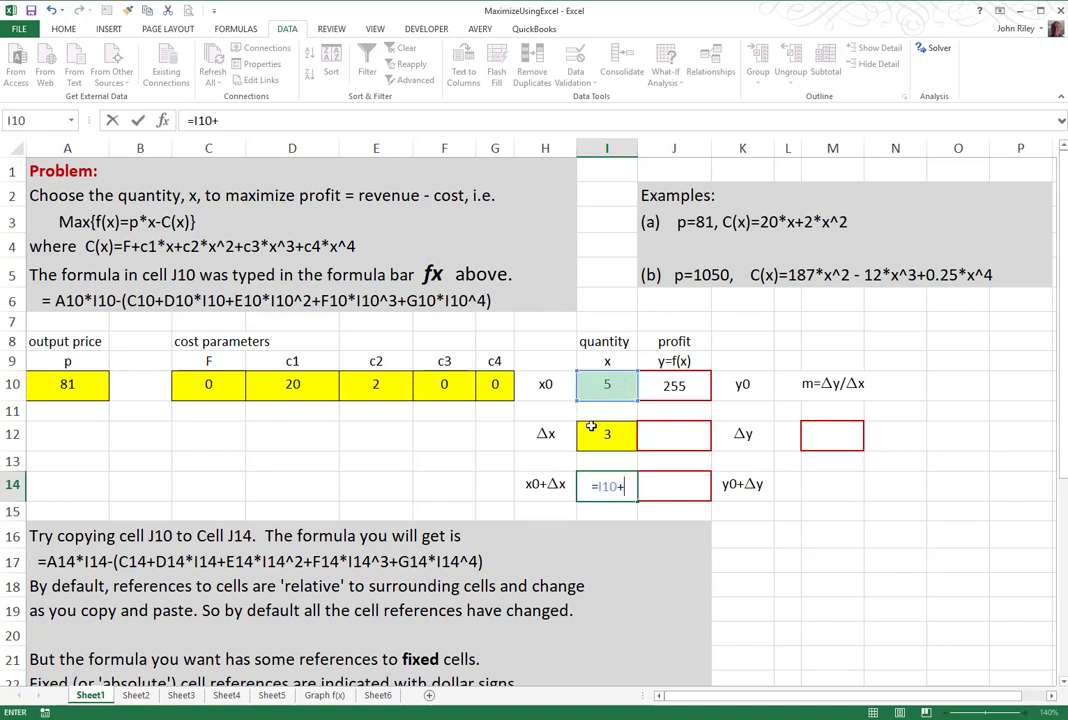
{"action": "left_click", "coordinate": [605, 431]}
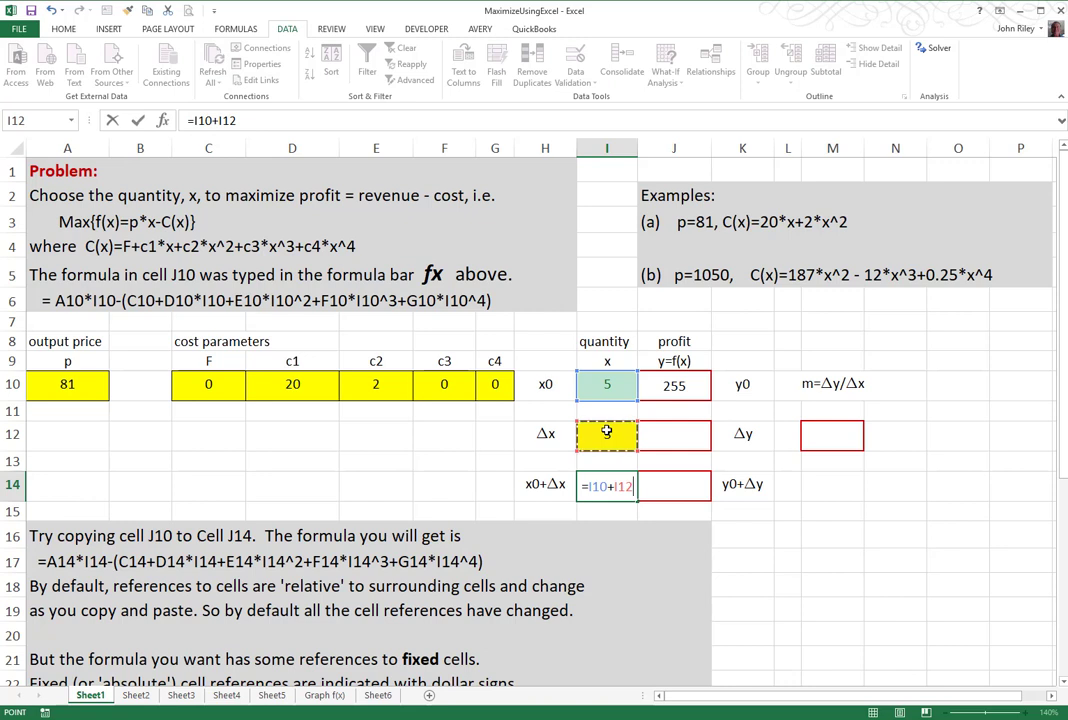
{"action": "key", "text": "Return"}
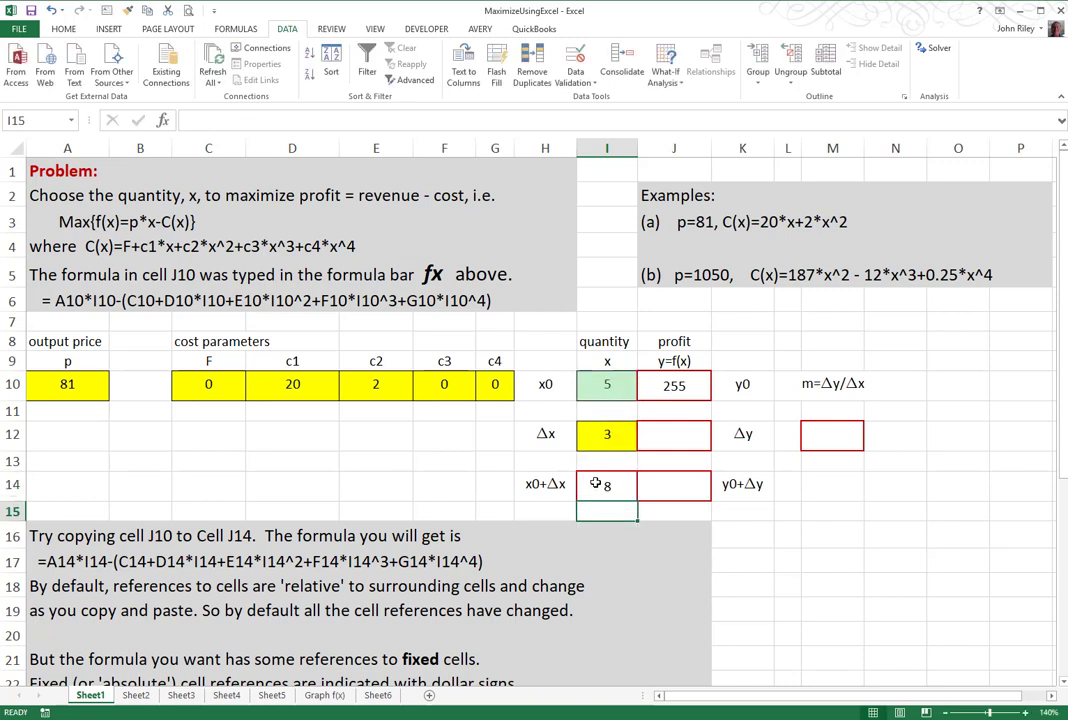
- Try copying the profit formula from J10 to J14 with its relative references
{"action": "left_click", "coordinate": [668, 485]}
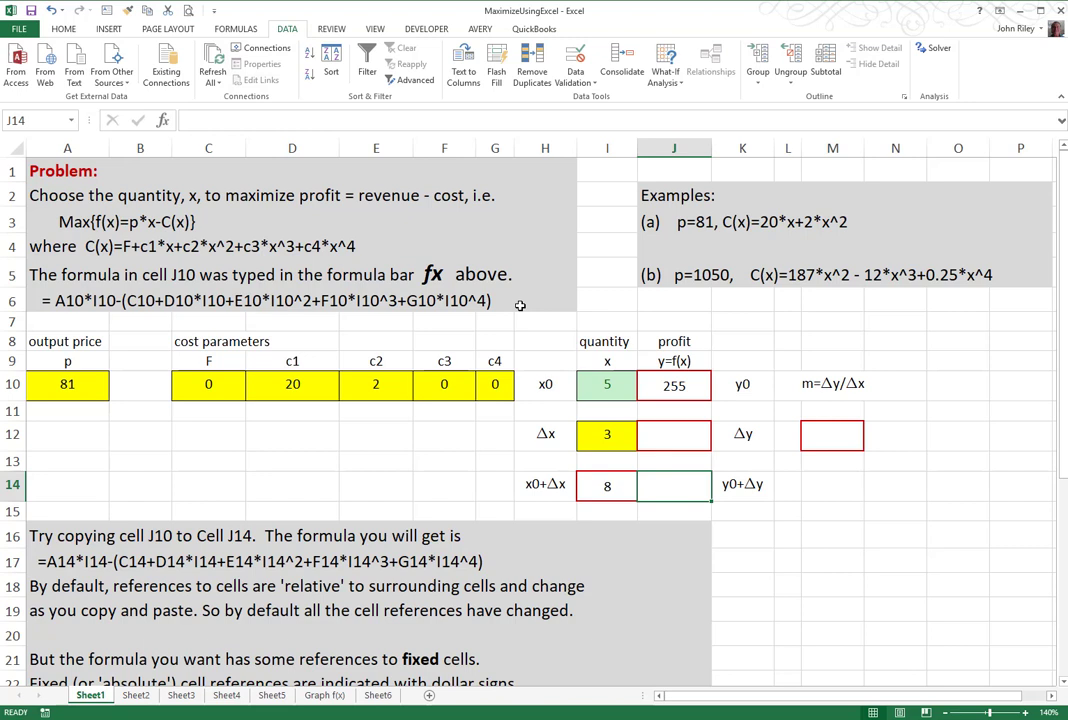
{"action": "left_click", "coordinate": [677, 390]}
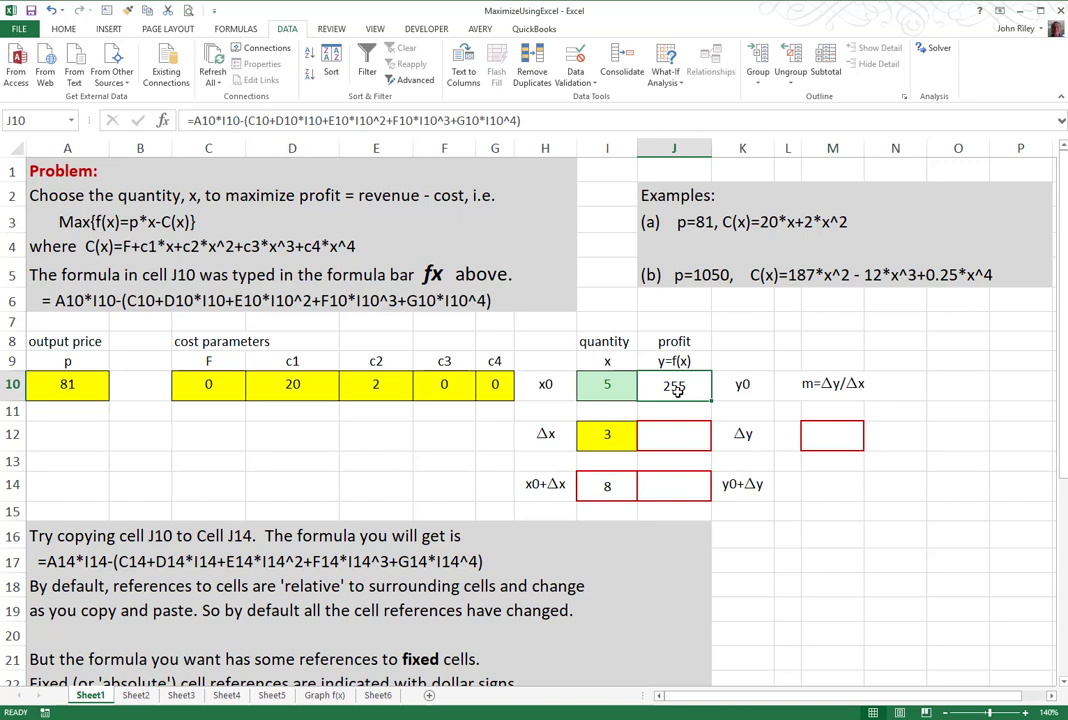
{"action": "key", "text": "ctrl+c"}
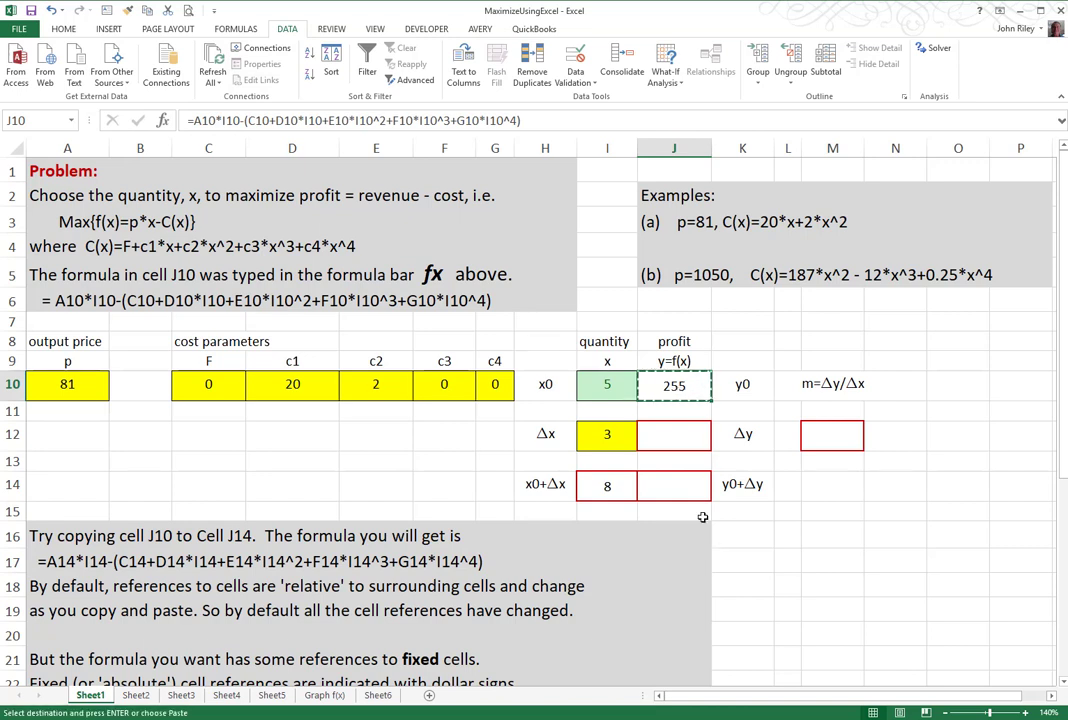
{"action": "left_click", "coordinate": [669, 483]}
{"action": "key", "text": "ctrl+v"}
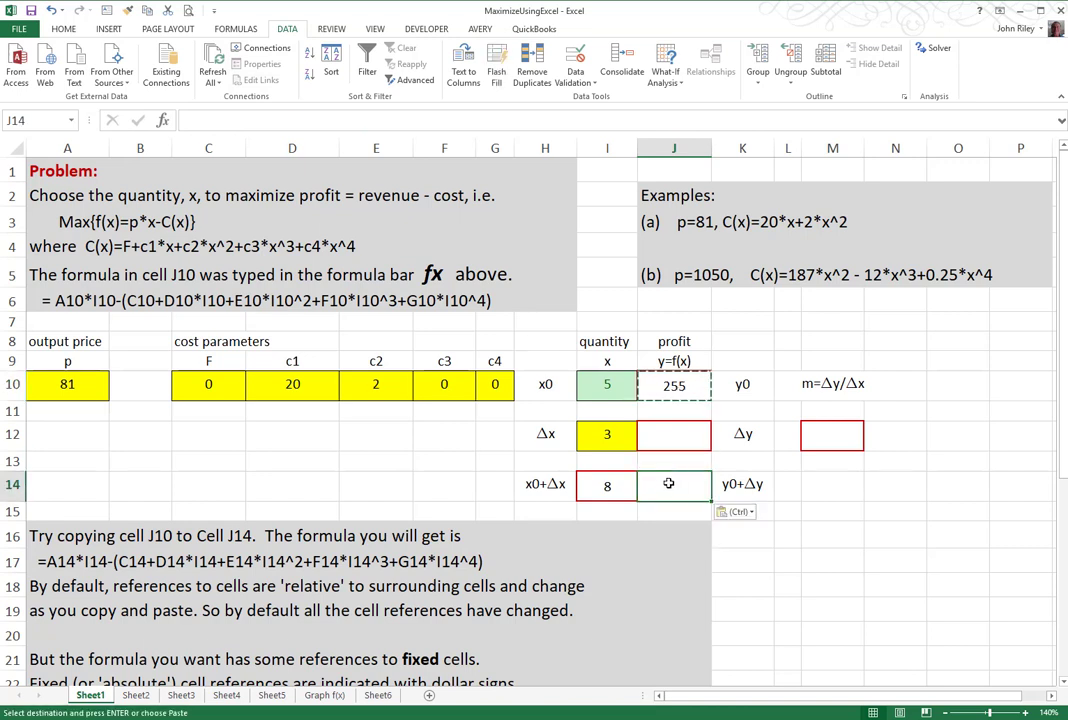
{"action": "key", "text": "Escape"}
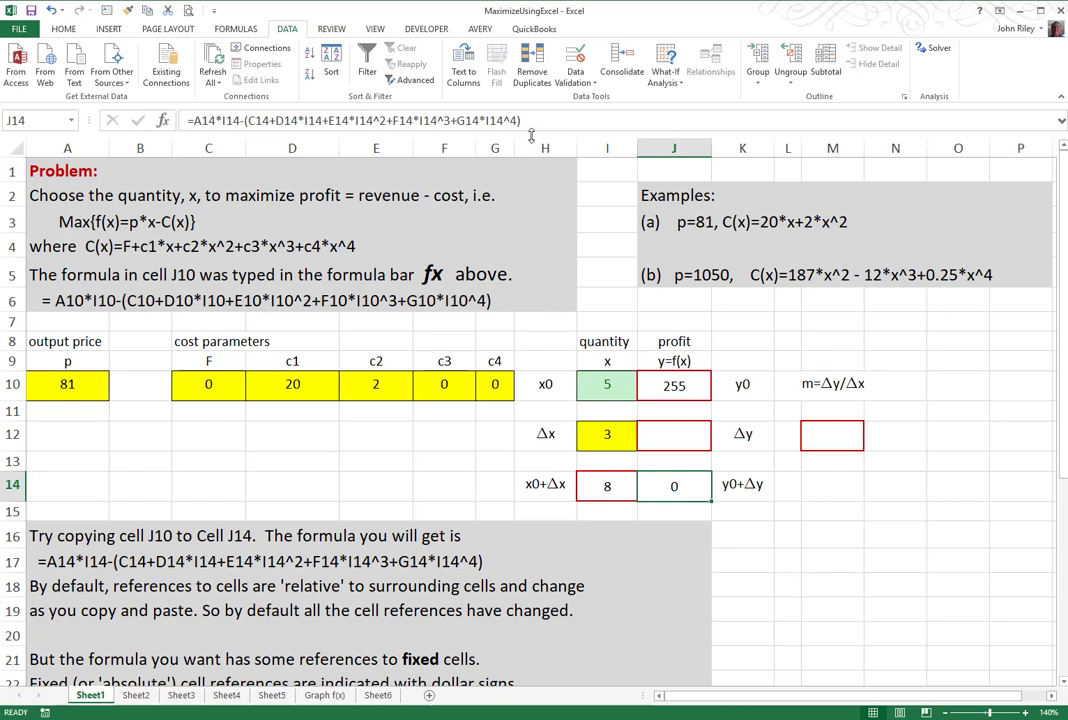
- Make the references to A10, C10, D10, E10, F10 and G10 absolute in the J10 profit formula, keeping I10 relative
{"action": "left_click", "coordinate": [672, 385]}
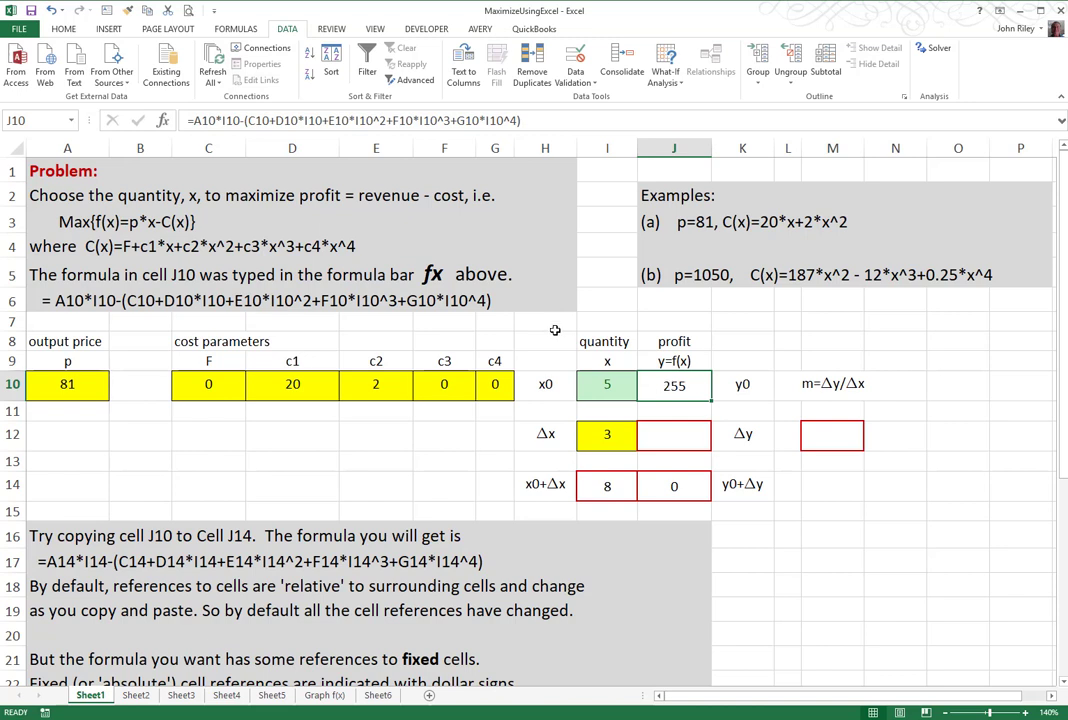
{"action": "left_click", "coordinate": [199, 119]}
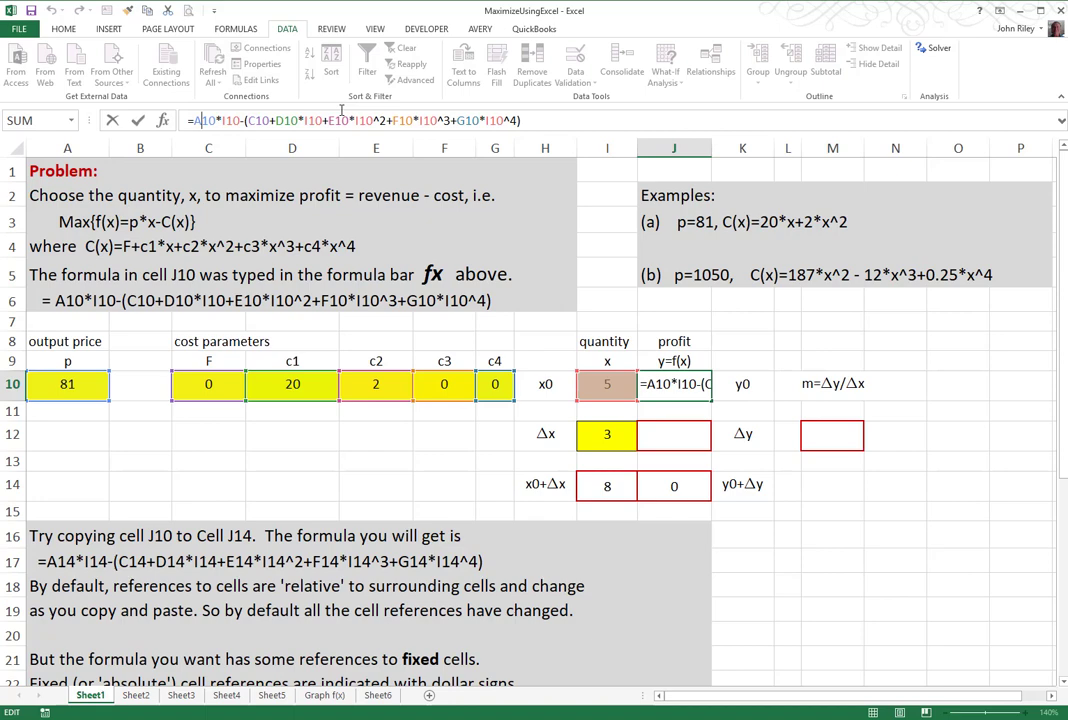
{"action": "key", "text": "F4"}
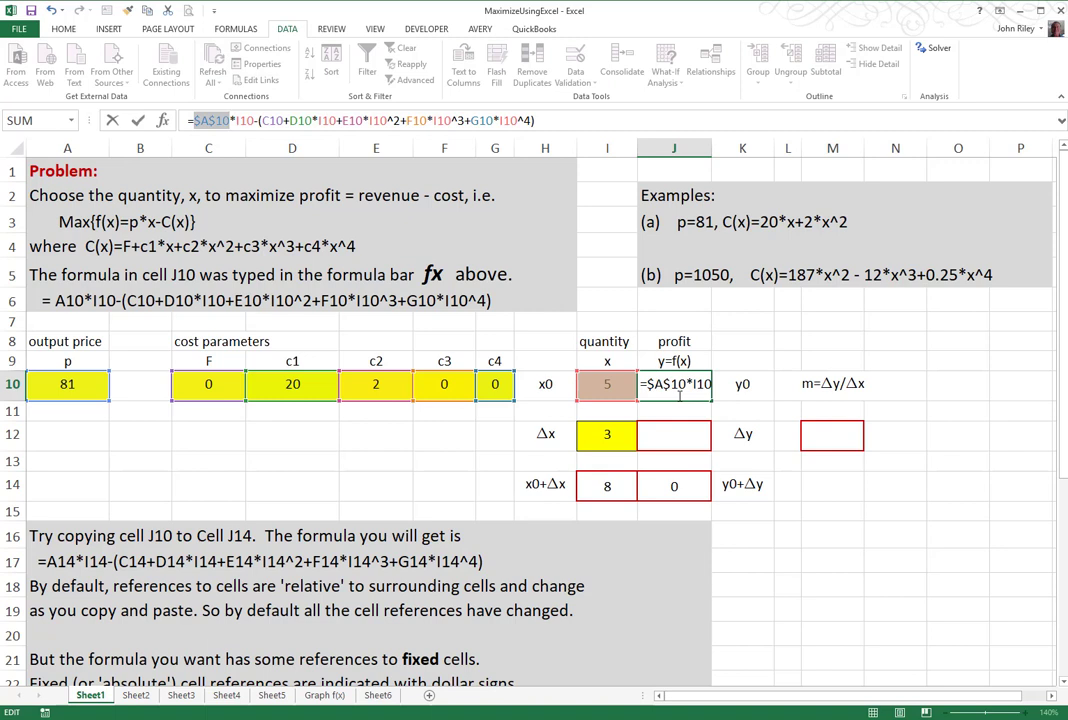
{"action": "left_click", "coordinate": [271, 121]}
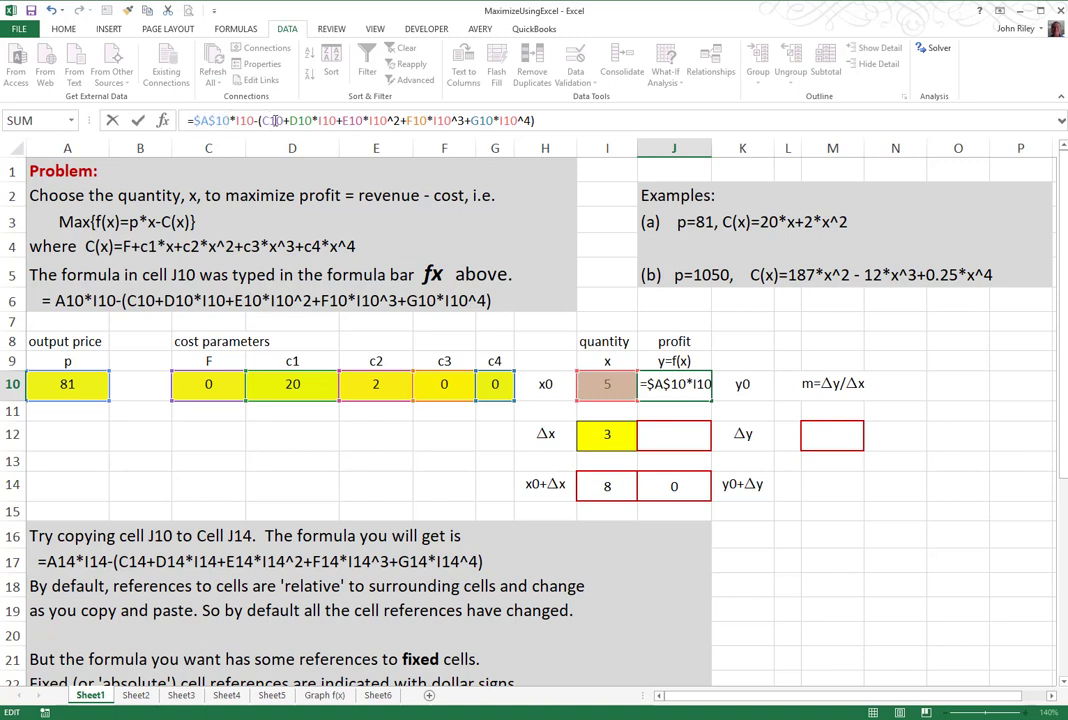
{"action": "key", "text": "F4"}
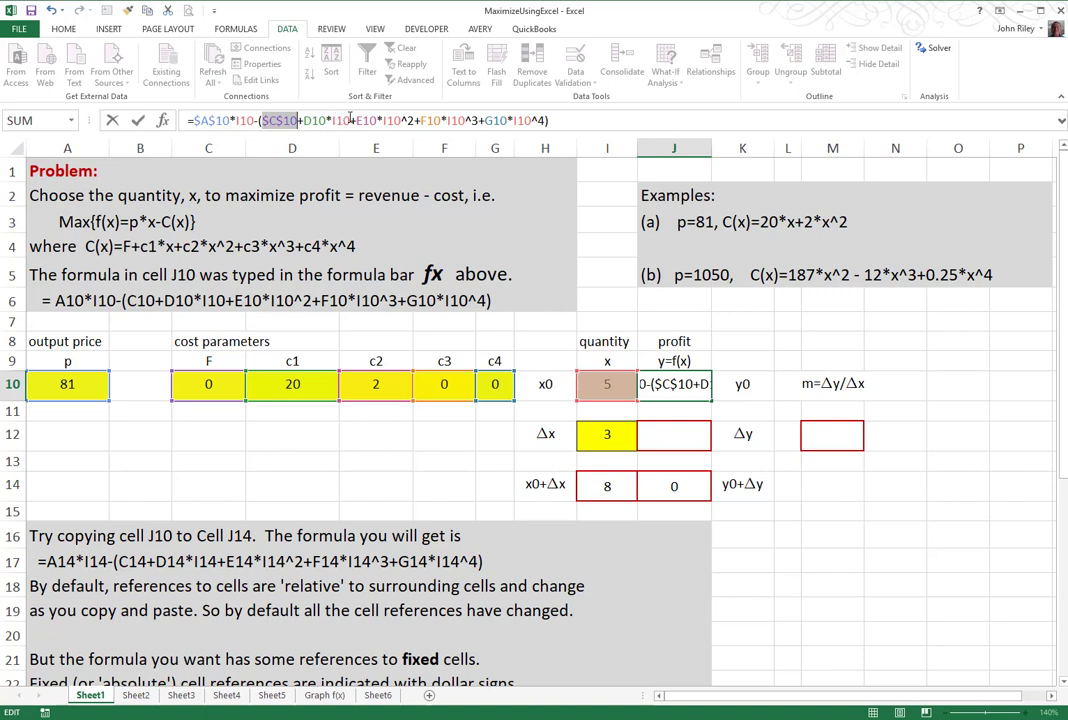
{"action": "left_click", "coordinate": [314, 120]}
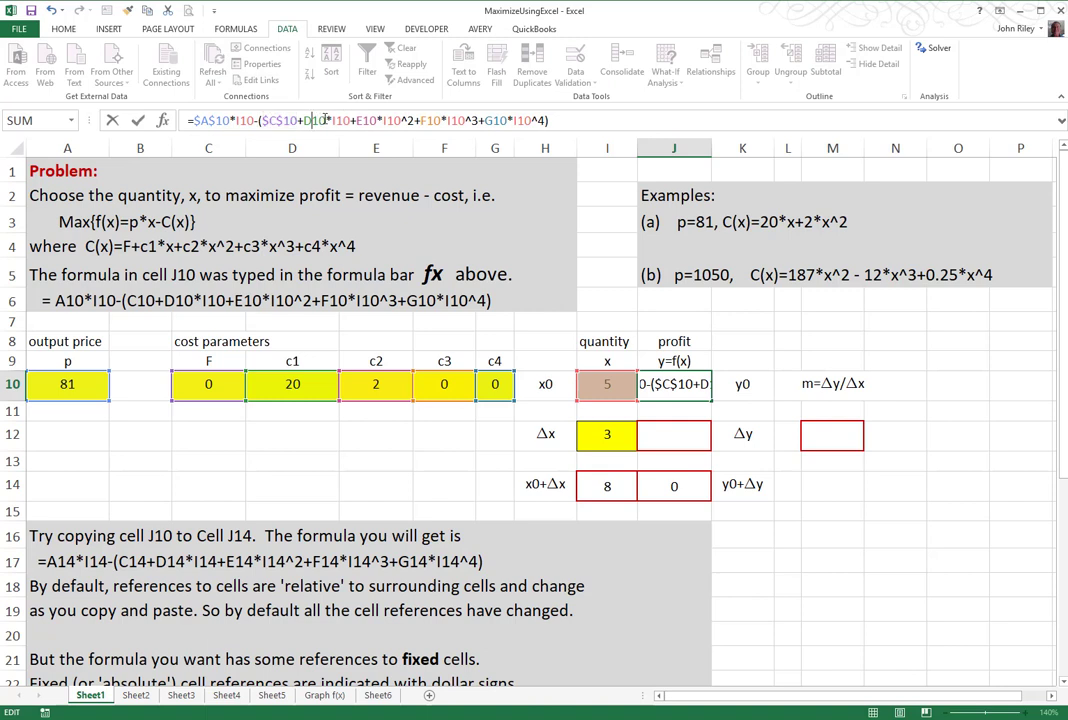
{"action": "key", "text": "F4"}
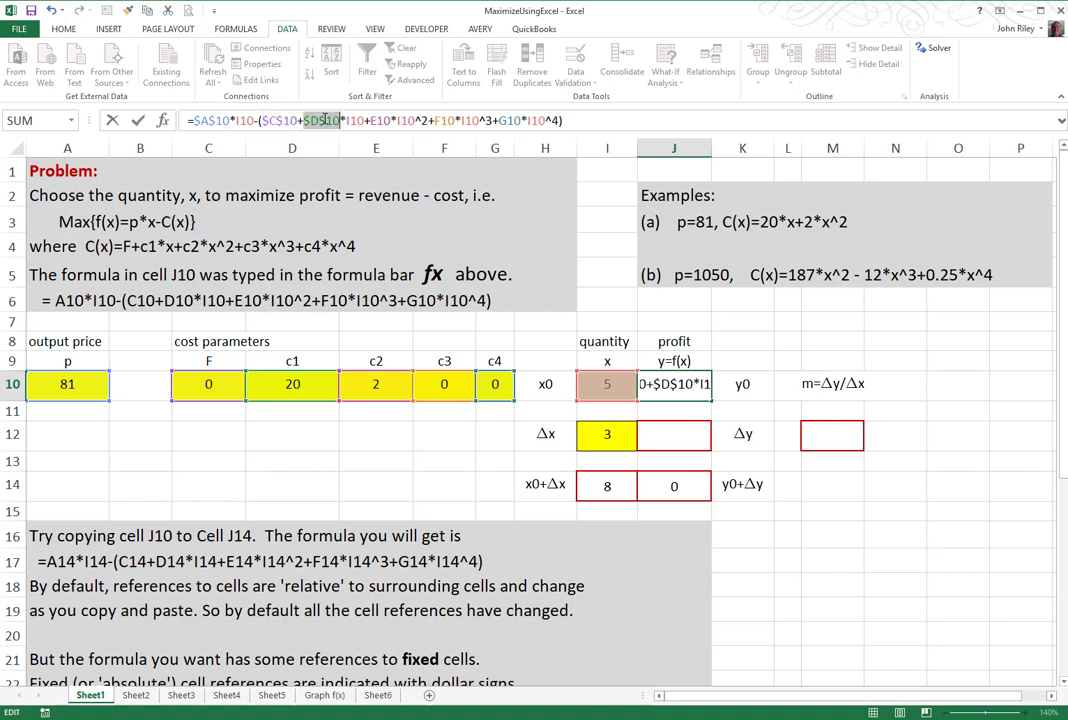
{"action": "left_click", "coordinate": [388, 120]}
{"action": "key", "text": "F4"}
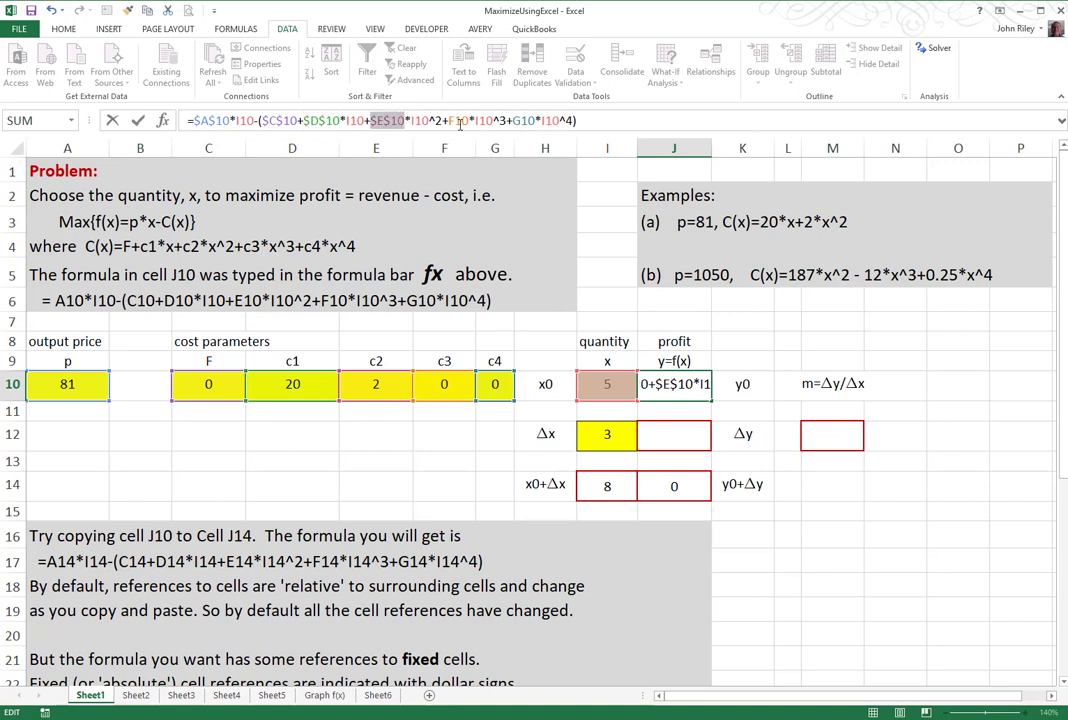
{"action": "left_click", "coordinate": [463, 120]}
{"action": "key", "text": "F4"}
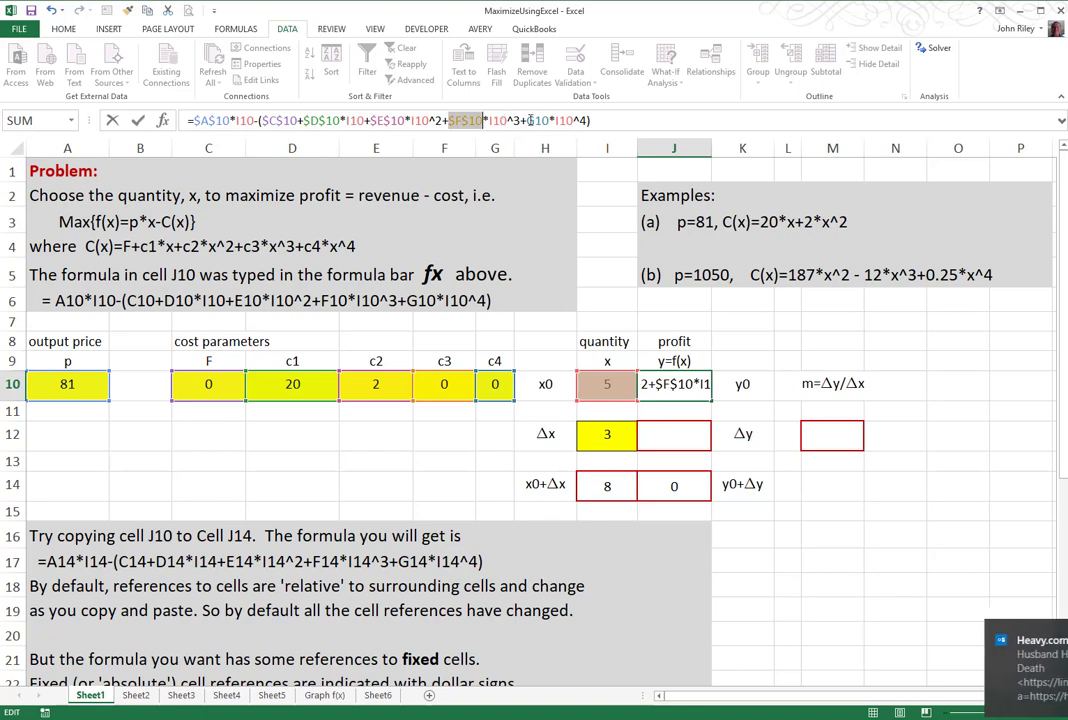
{"action": "left_click", "coordinate": [537, 120]}
{"action": "key", "text": "F4"}
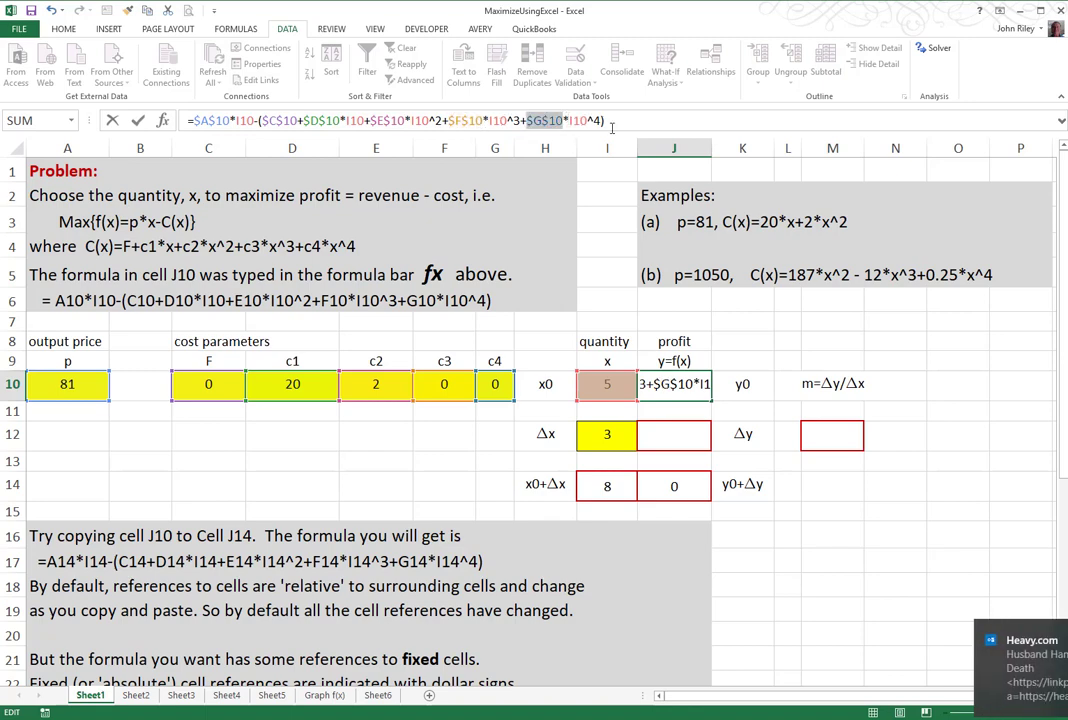
{"action": "key", "text": "Return"}
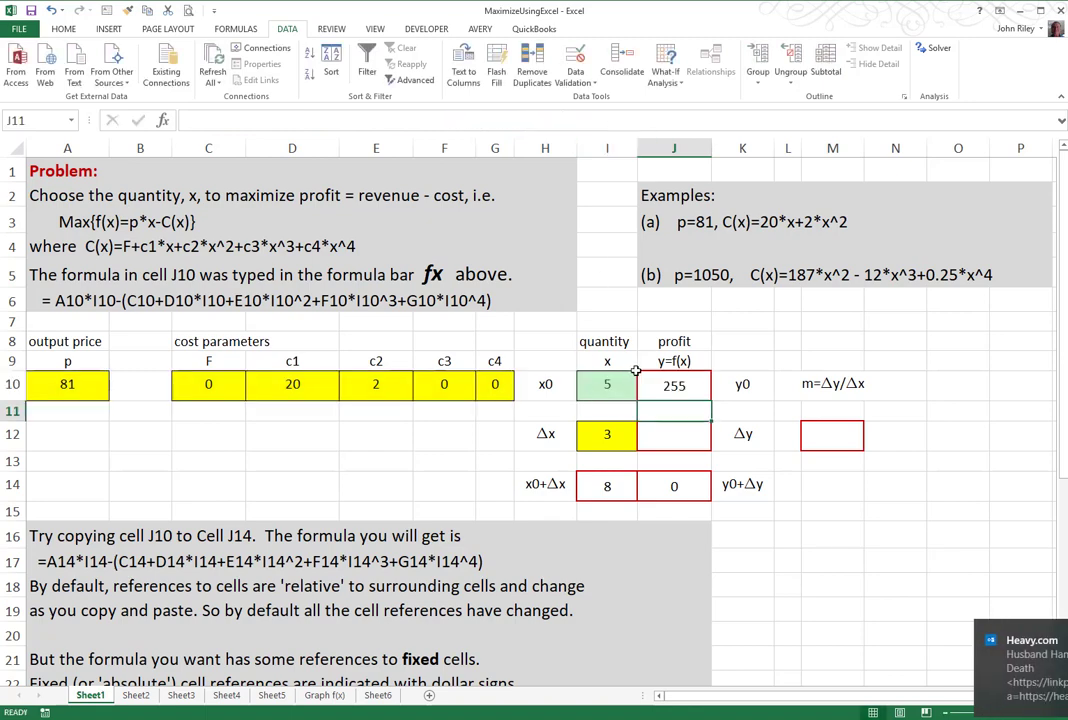
- Copy the profit formula with absolute references from J10 to J14, replacing the formula there
{"action": "left_click", "coordinate": [659, 385]}
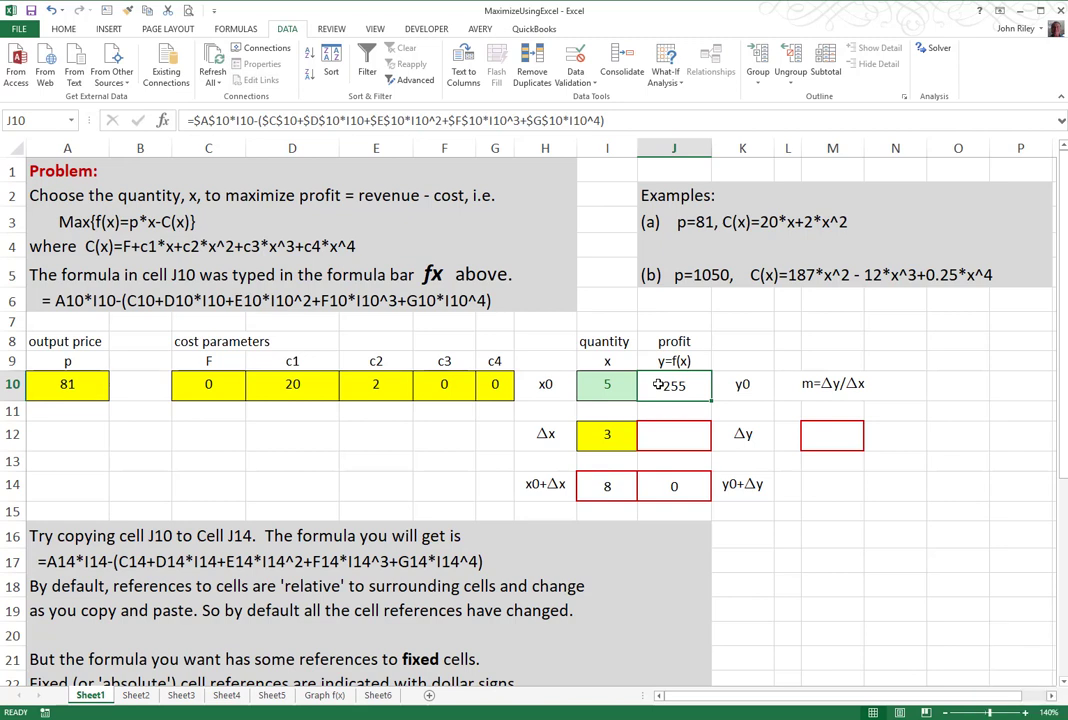
{"action": "key", "text": "ctrl+c"}
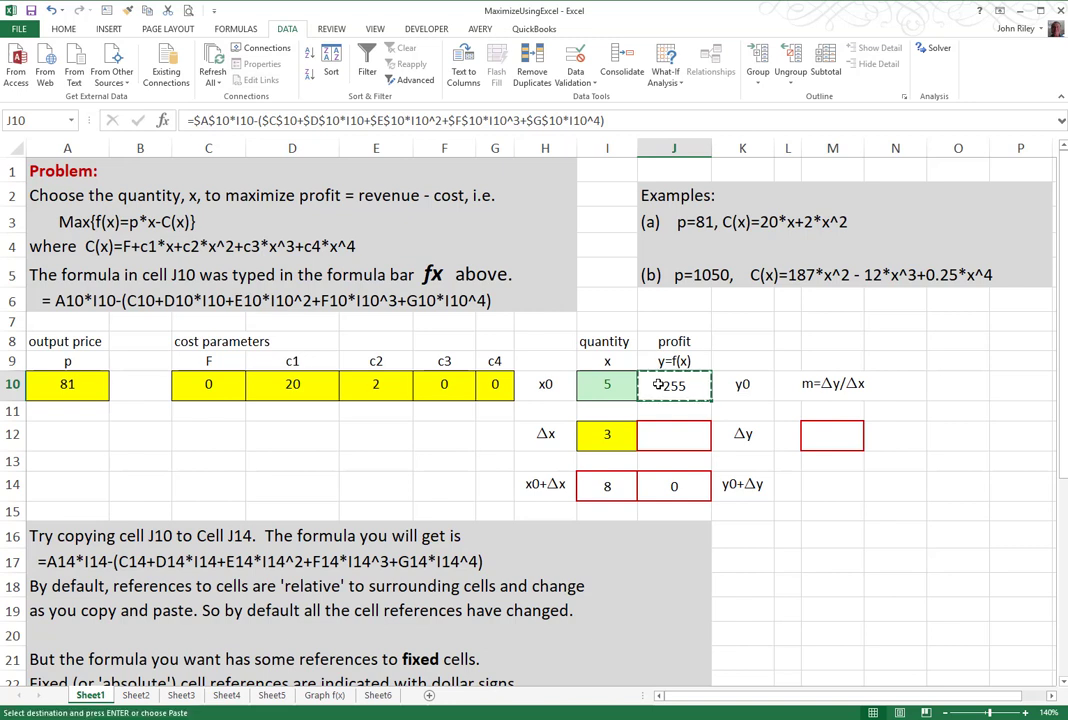
{"action": "left_click", "coordinate": [667, 487]}
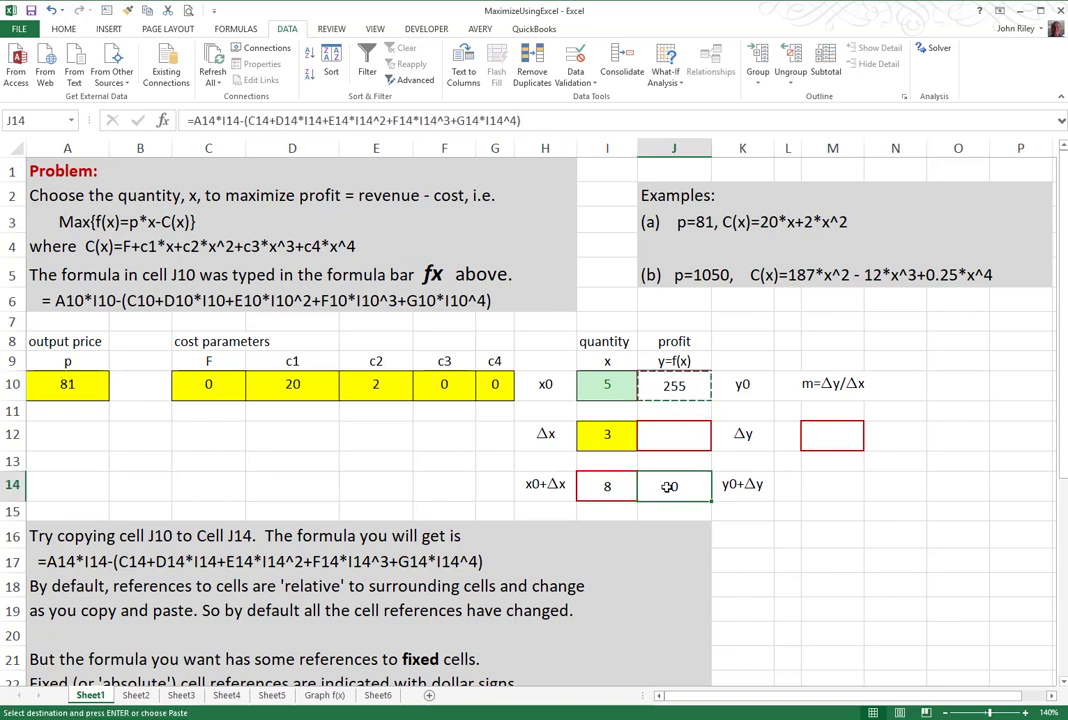
{"action": "key", "text": "ctrl+v"}
{"action": "key", "text": "Escape"}
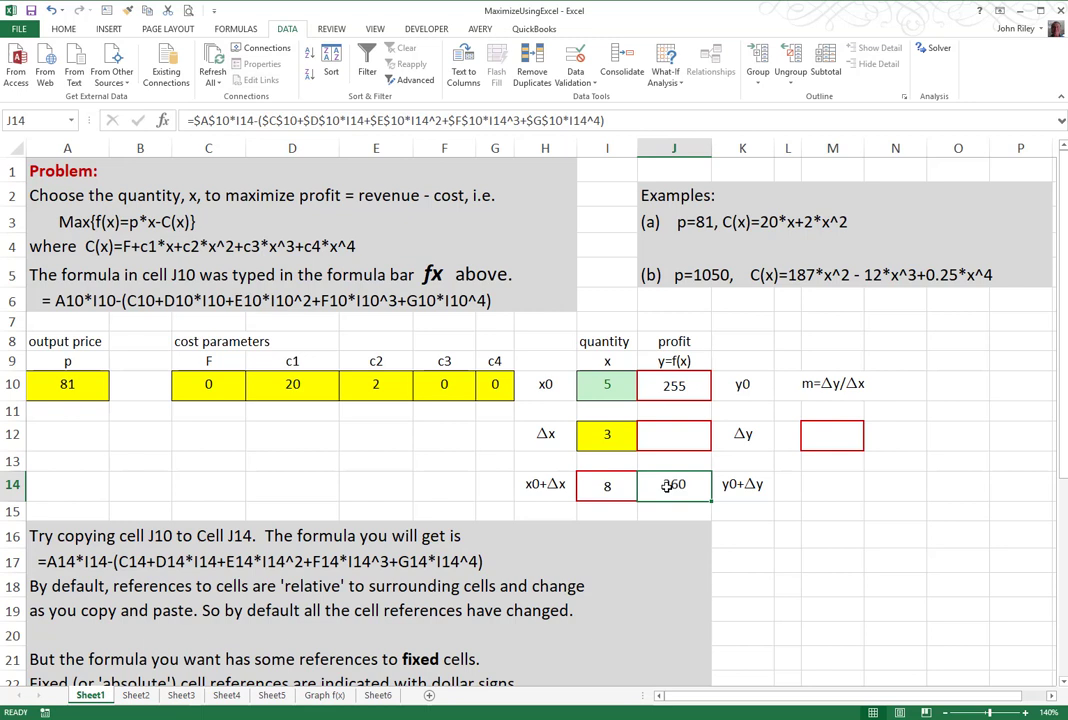
- Calculate the profit change Δy in cell J12 with the formula =J14-J10
{"action": "left_click", "coordinate": [678, 436]}
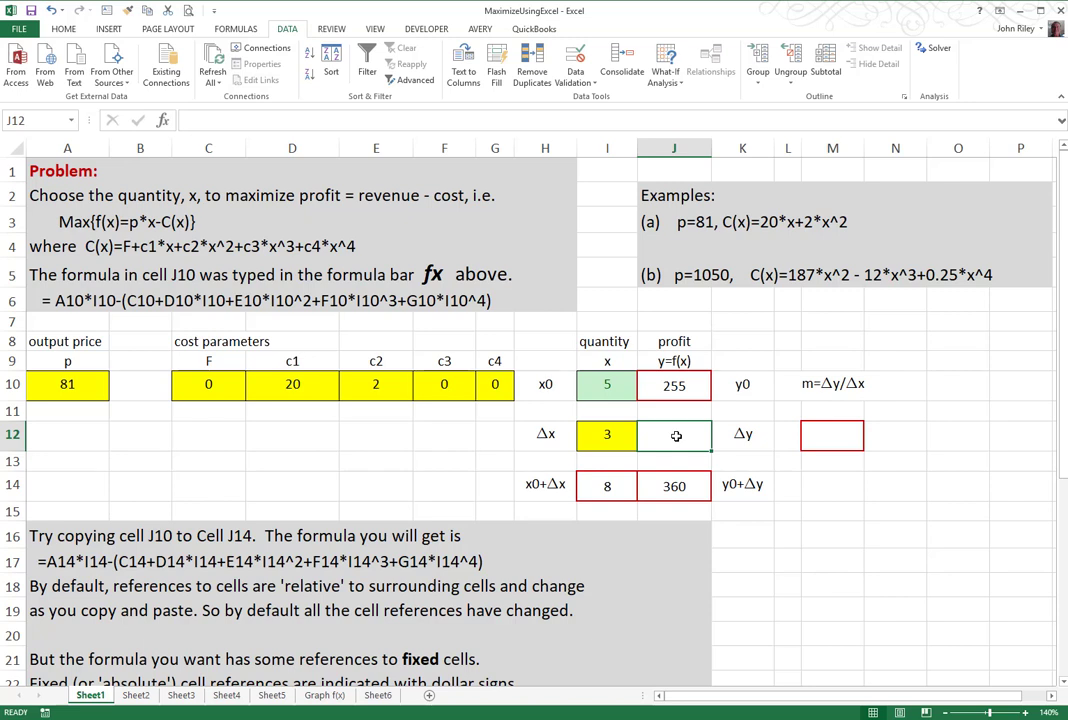
{"action": "type", "text": "="}
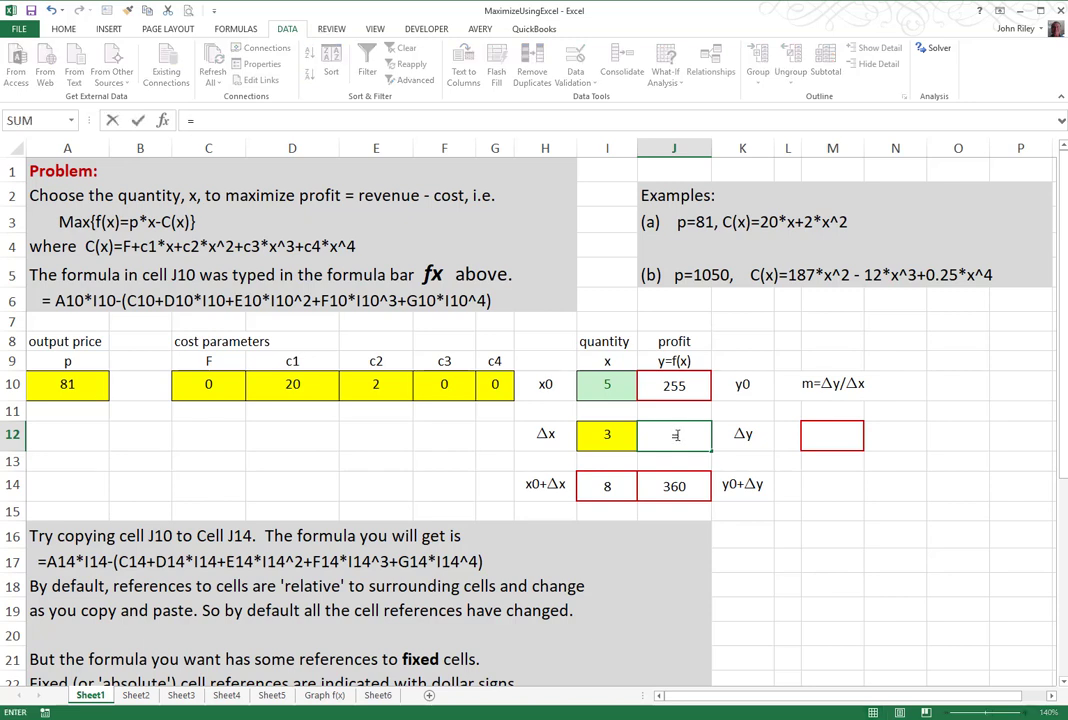
{"action": "left_click", "coordinate": [672, 487]}
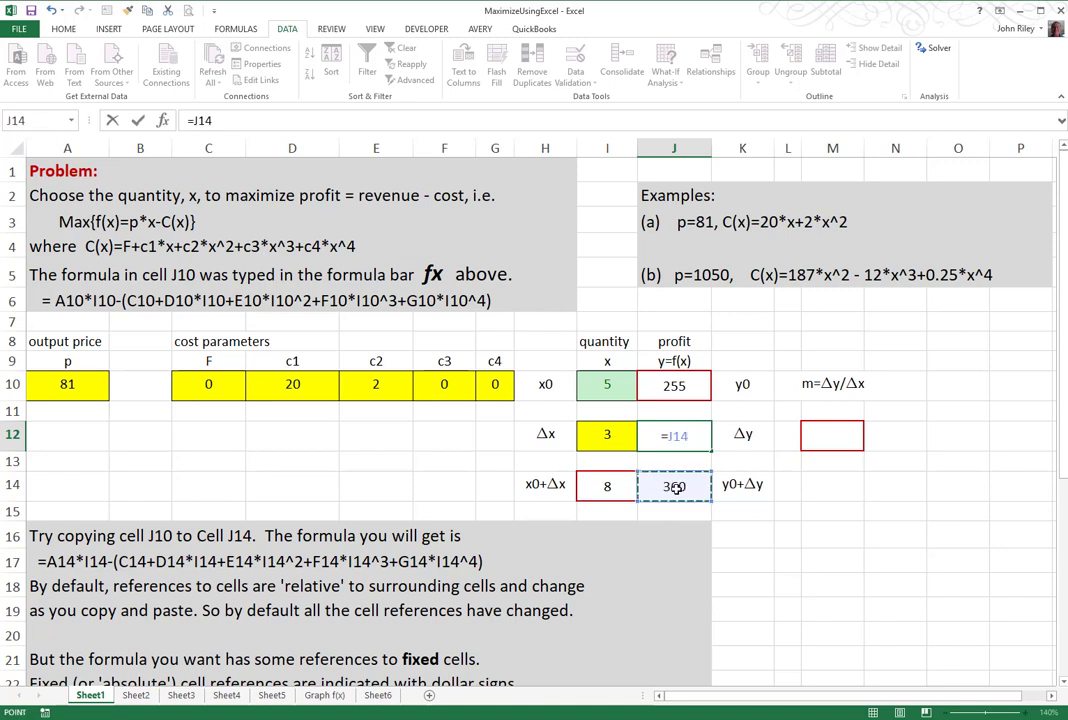
{"action": "type", "text": "-"}
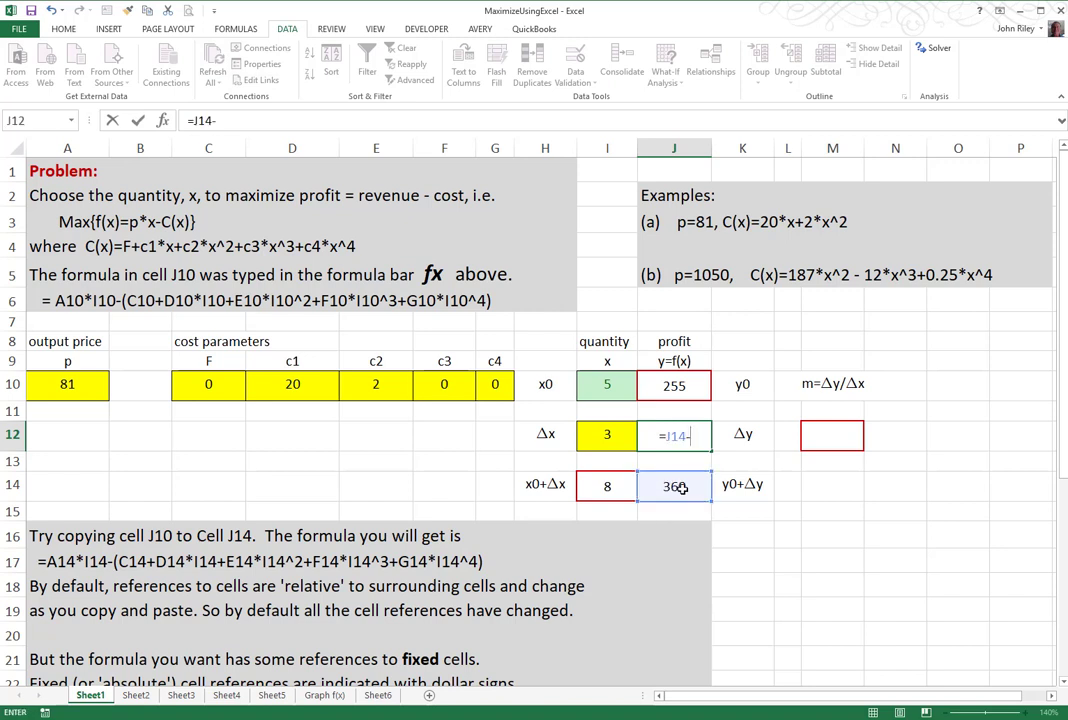
{"action": "left_click", "coordinate": [673, 386]}
{"action": "key", "text": "Return"}
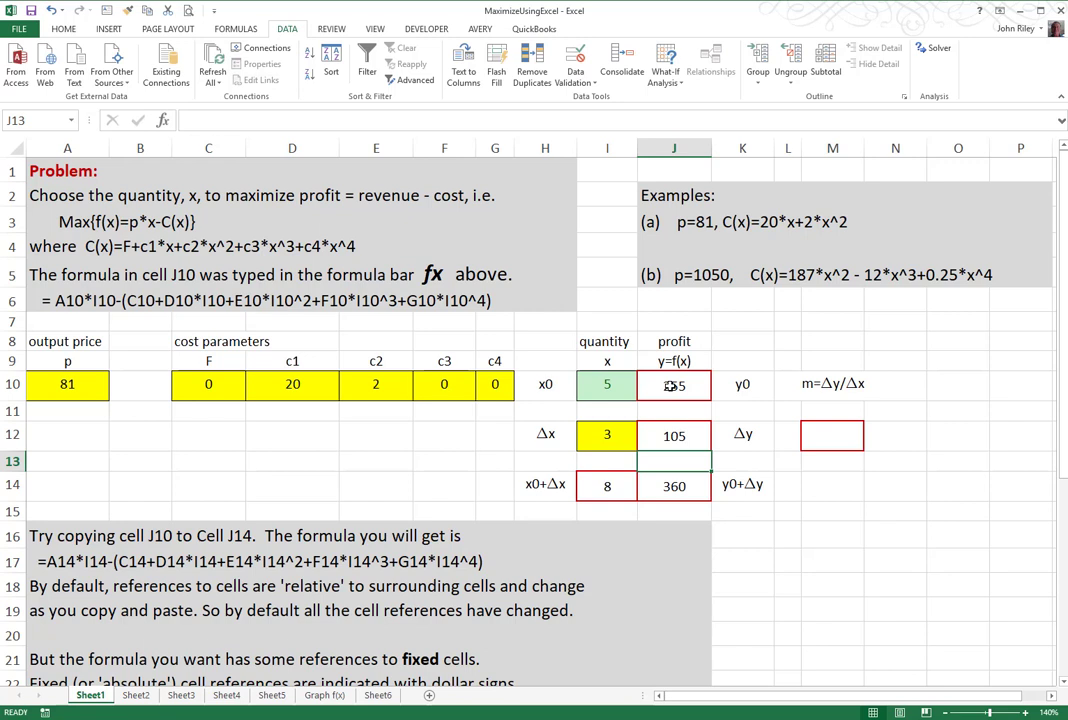
- Calculate the slope m in cell M12 with the formula =J12/I12
{"action": "left_click", "coordinate": [830, 434]}
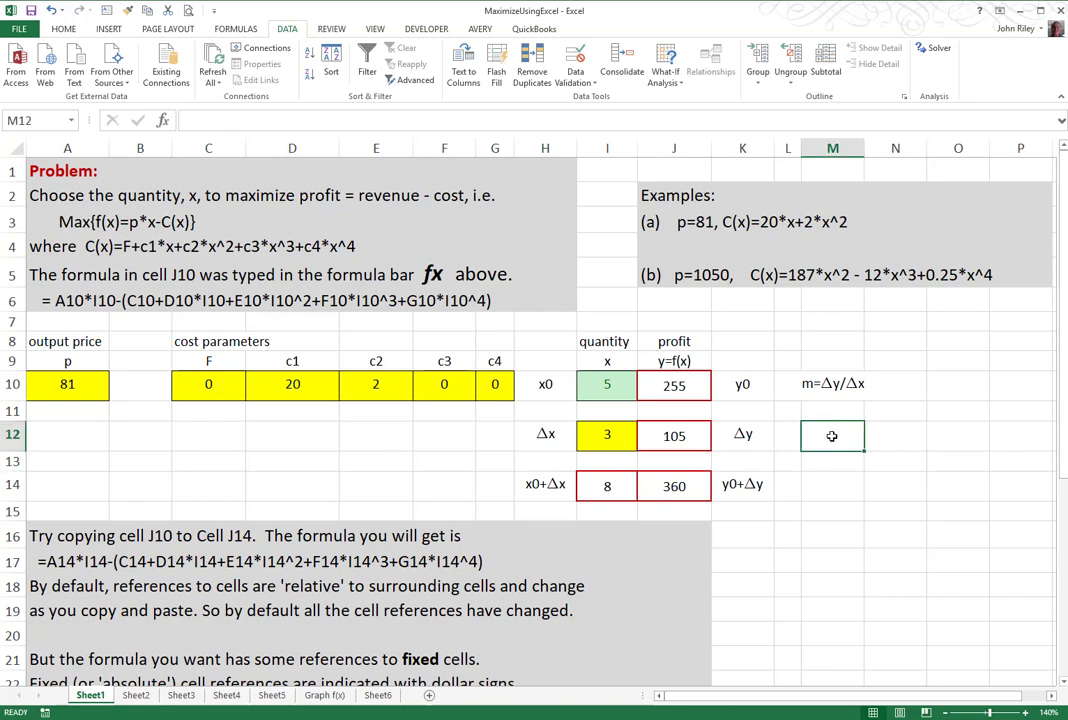
{"action": "type", "text": "="}
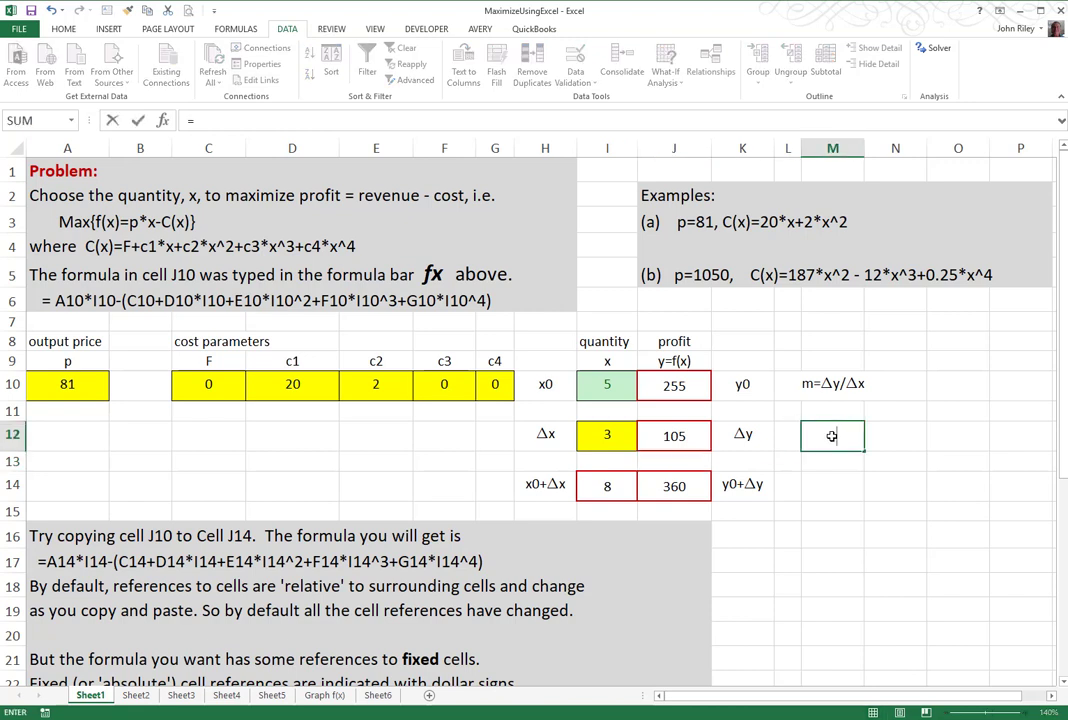
{"action": "left_click", "coordinate": [671, 435]}
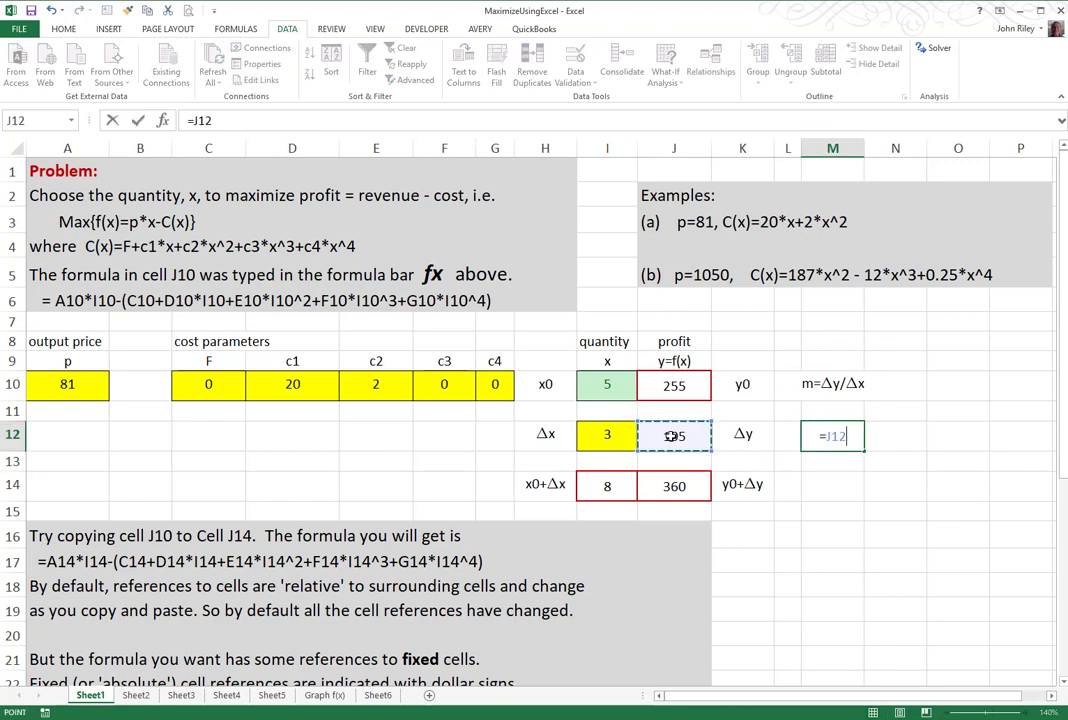
{"action": "type", "text": "/"}
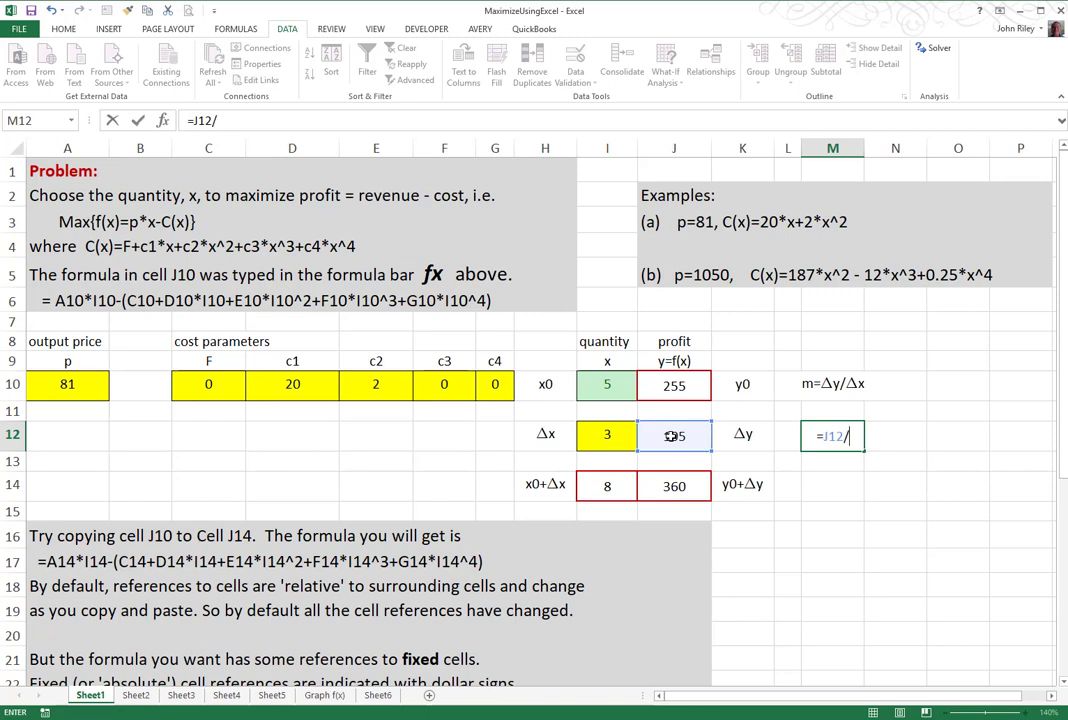
{"action": "left_click", "coordinate": [606, 436]}
{"action": "key", "text": "Return"}
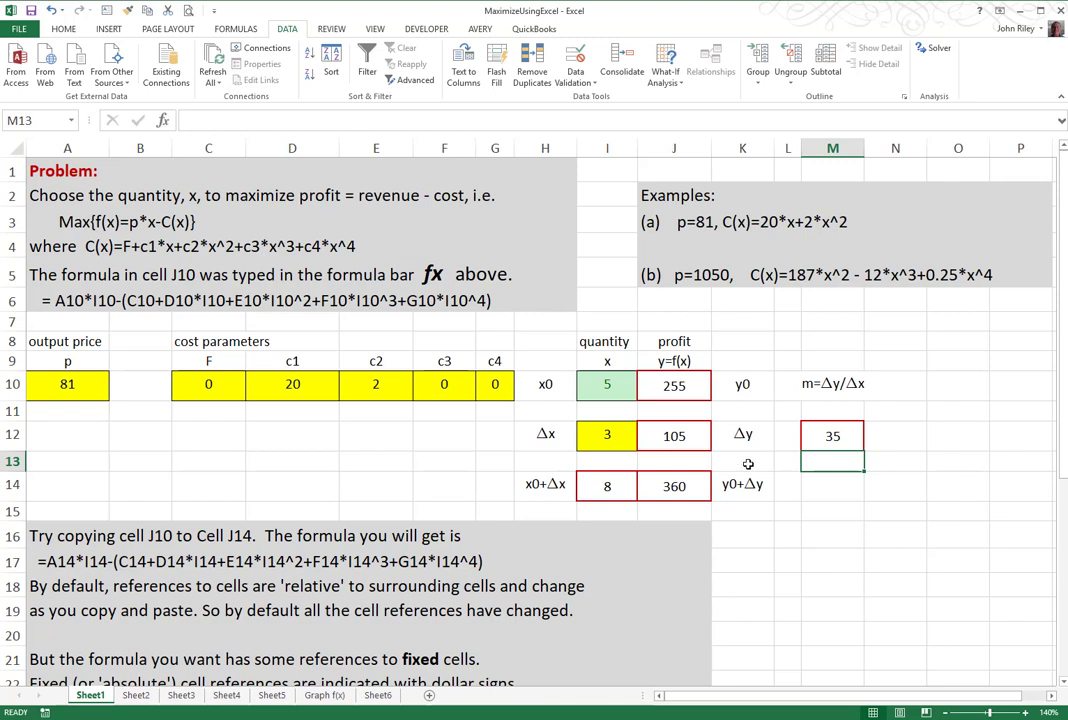
- Try 8, 11 and 14 in turn as the quantity x0 in cell I10
{"action": "left_click", "coordinate": [608, 386]}
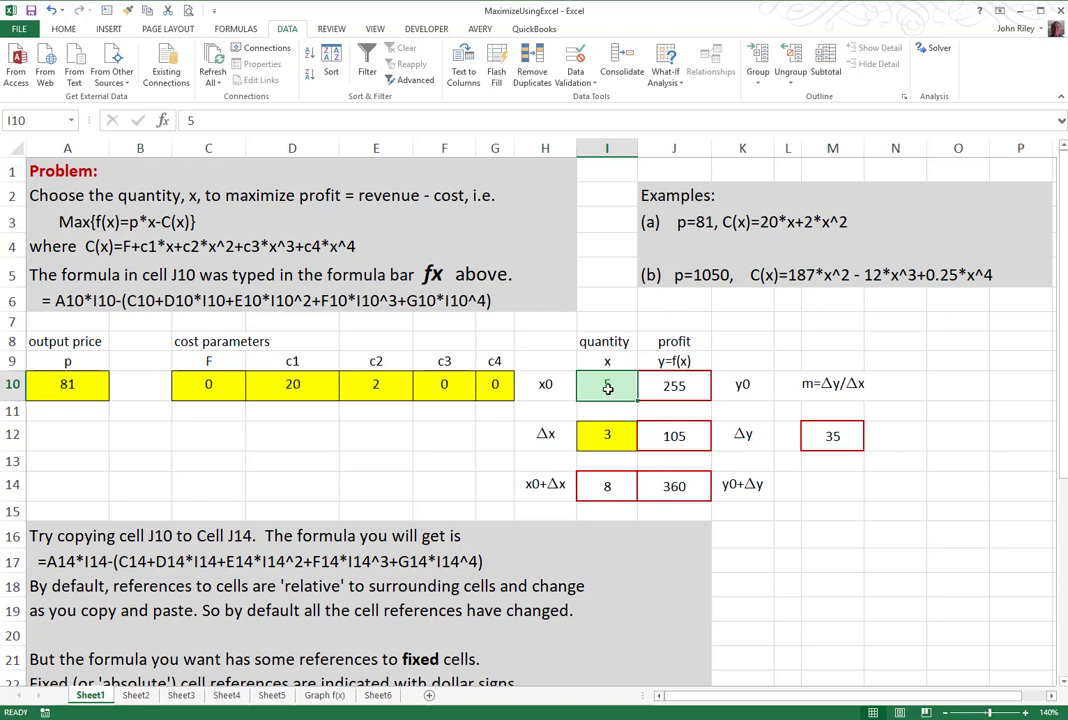
{"action": "type", "text": "8"}
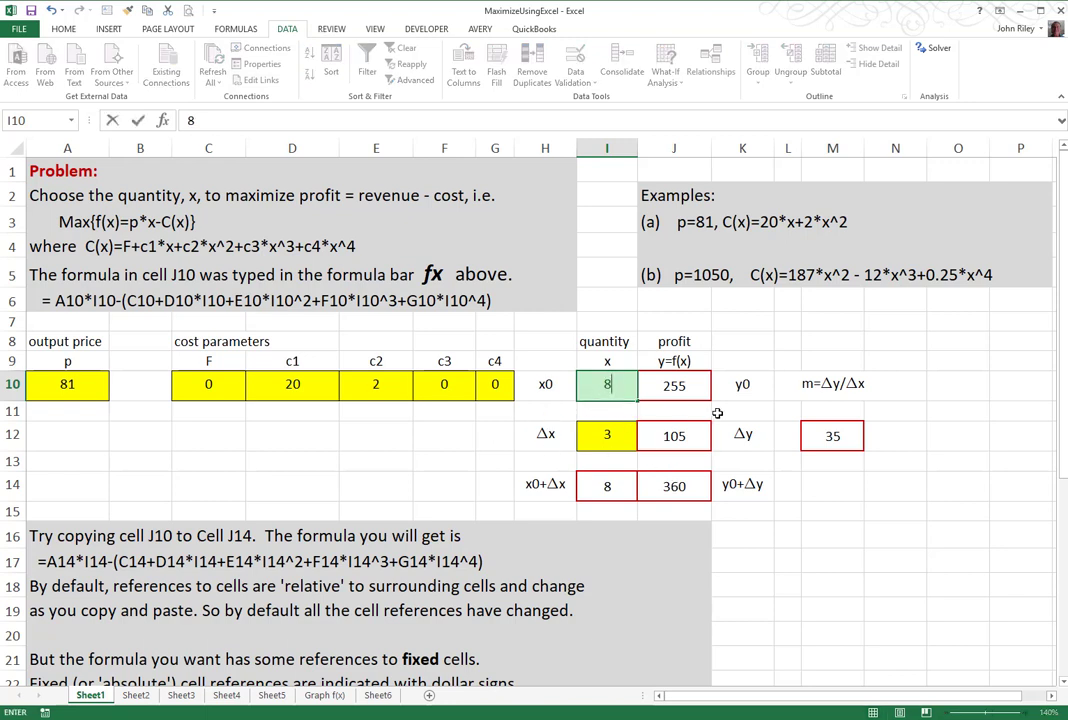
{"action": "left_click", "coordinate": [781, 432]}
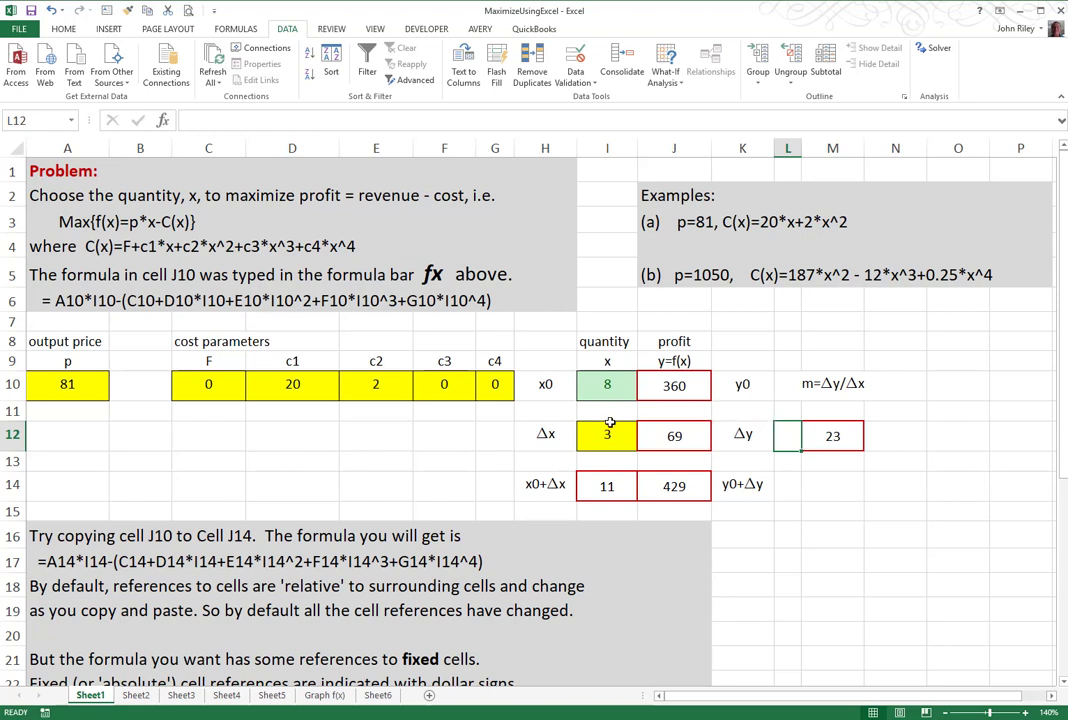
{"action": "left_click", "coordinate": [618, 385]}
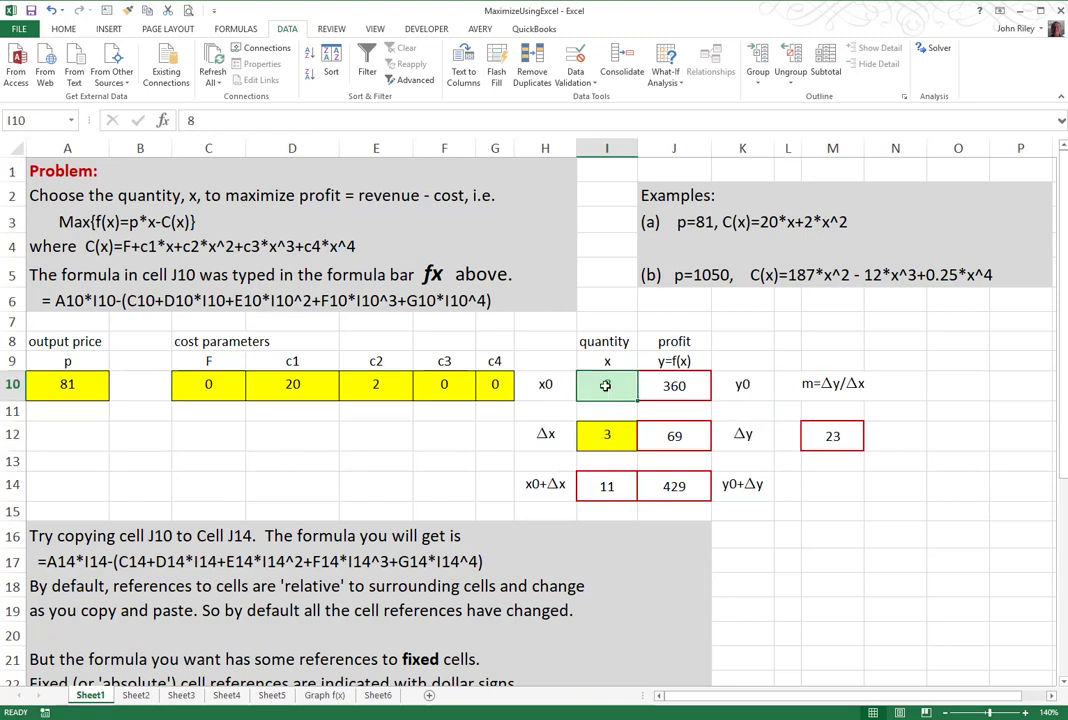
{"action": "type", "text": "11"}
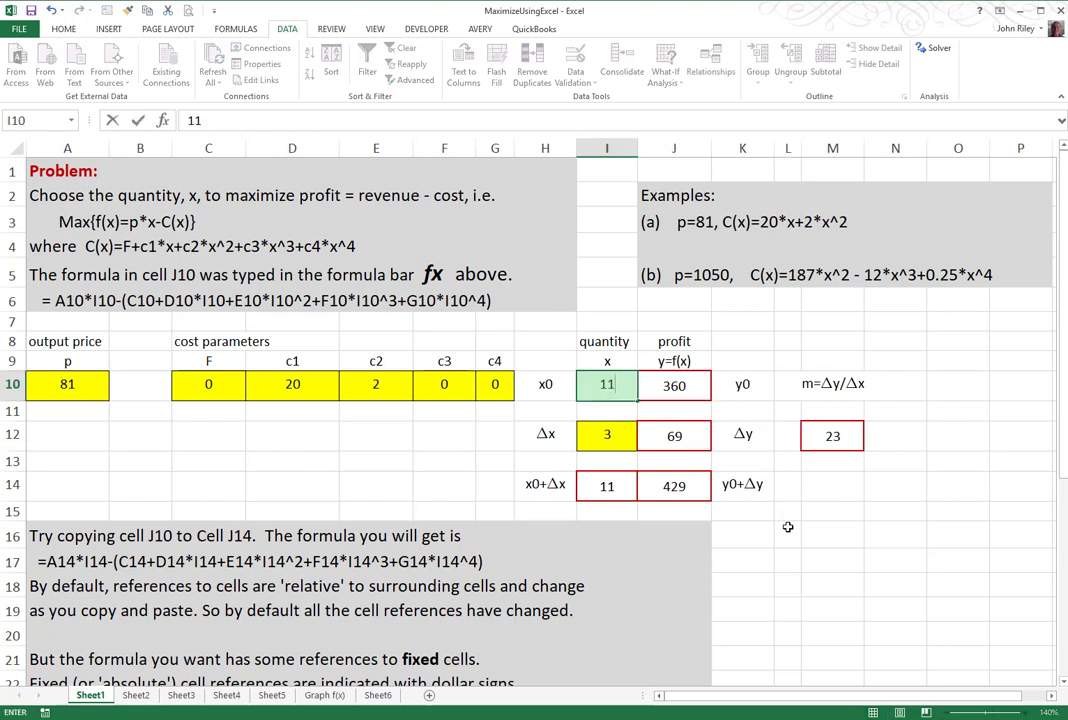
{"action": "key", "text": "Return"}
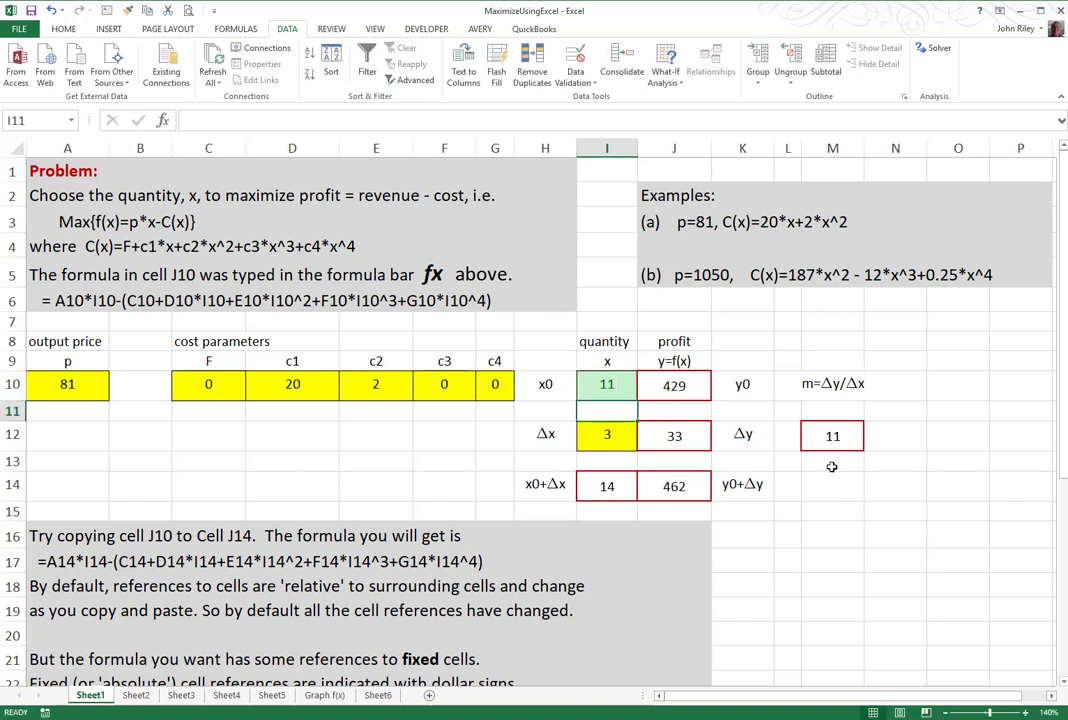
{"action": "left_click", "coordinate": [609, 385]}
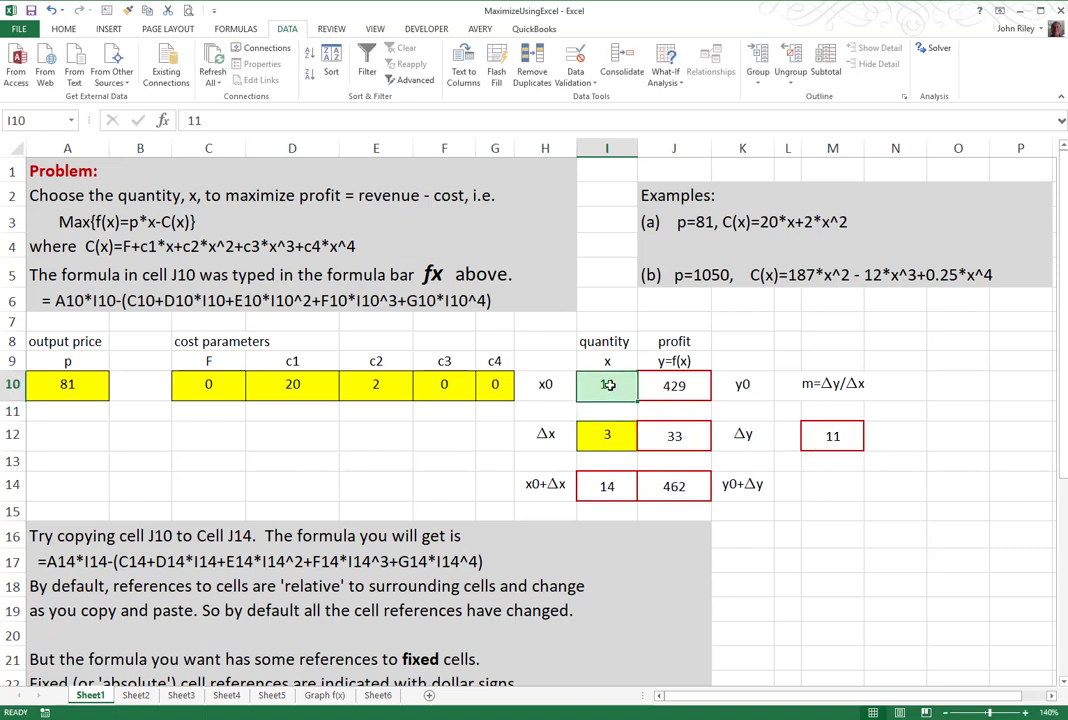
{"action": "type", "text": "14"}
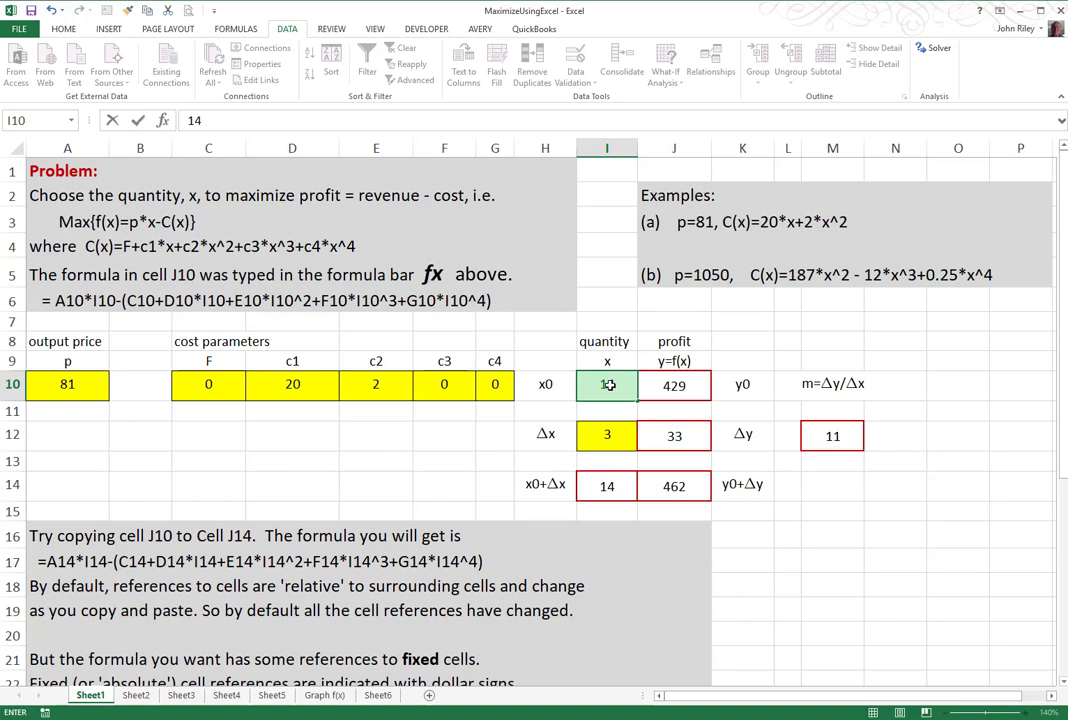
{"action": "key", "text": "Return"}
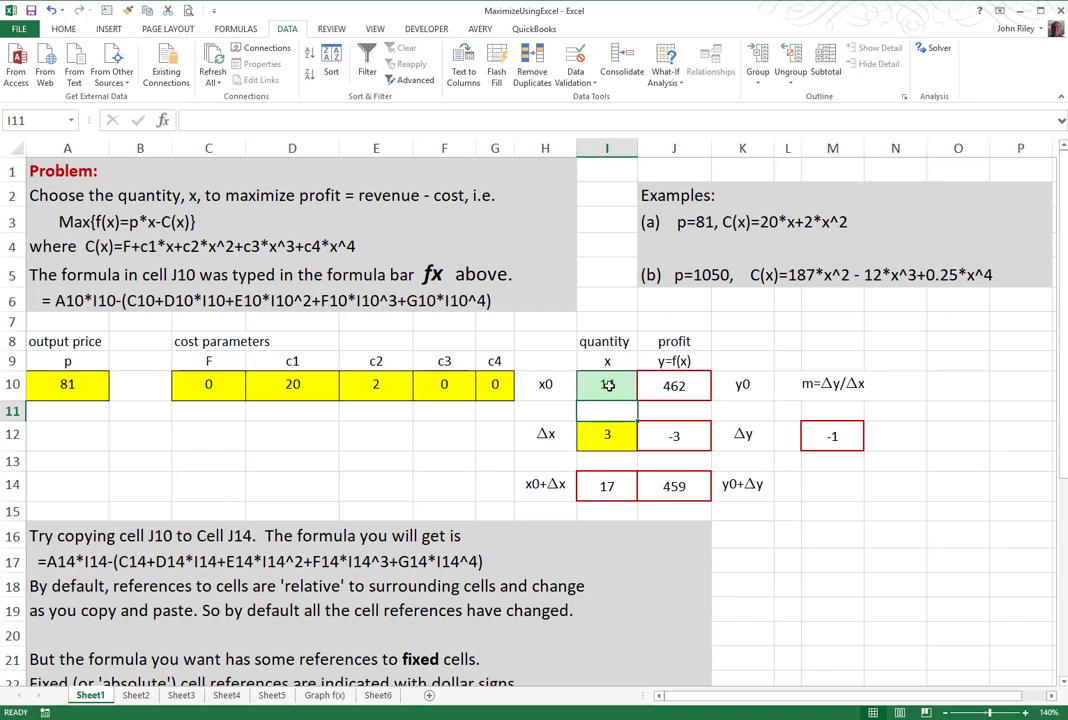
- Set Δx in cell I12 to 1 and the quantity x0 in cell I10 to 15
{"action": "left_click", "coordinate": [608, 437]}
{"action": "type", "text": "1"}
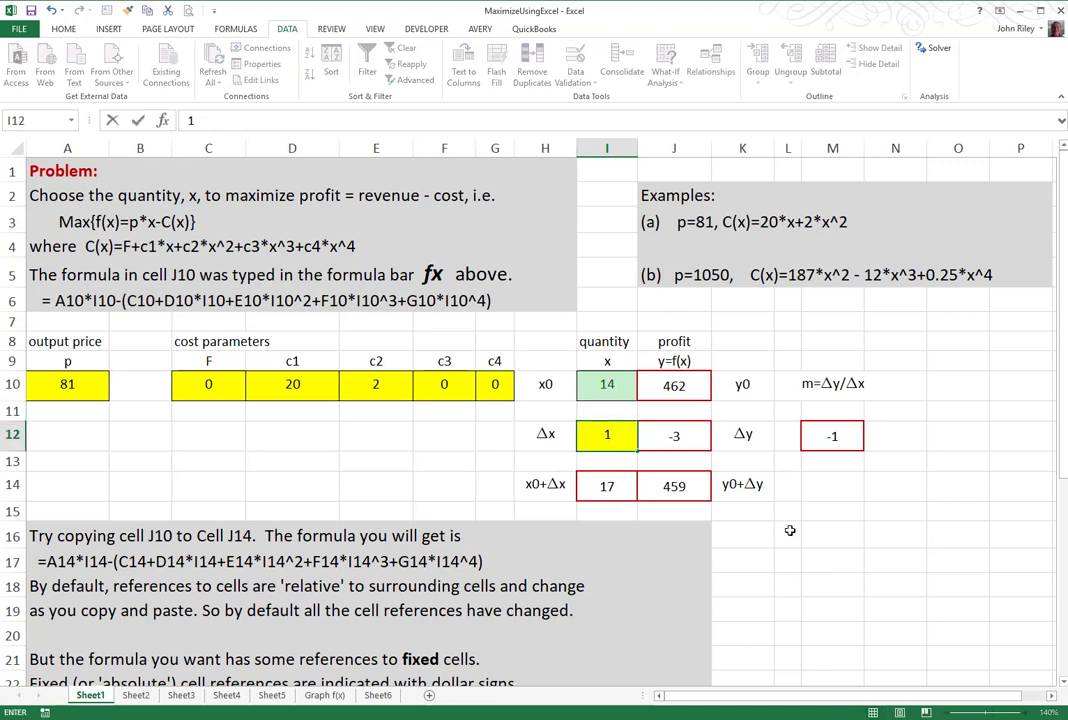
{"action": "left_click", "coordinate": [832, 487]}
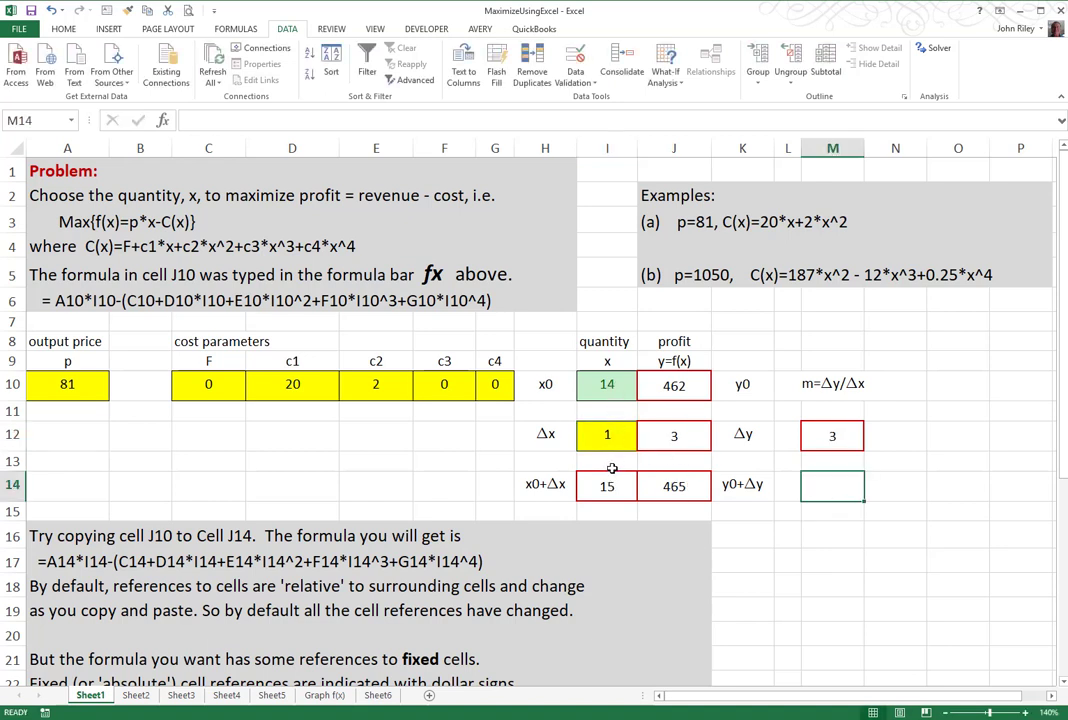
{"action": "left_click", "coordinate": [608, 385]}
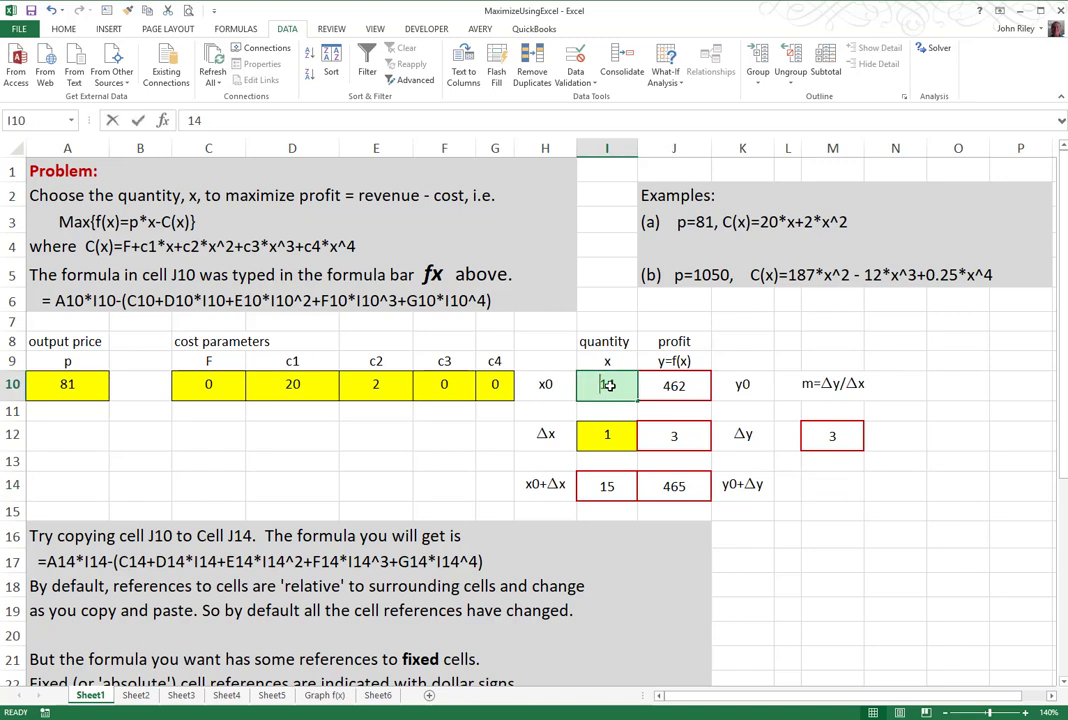
{"action": "type", "text": "15"}
{"action": "left_click", "coordinate": [872, 540]}
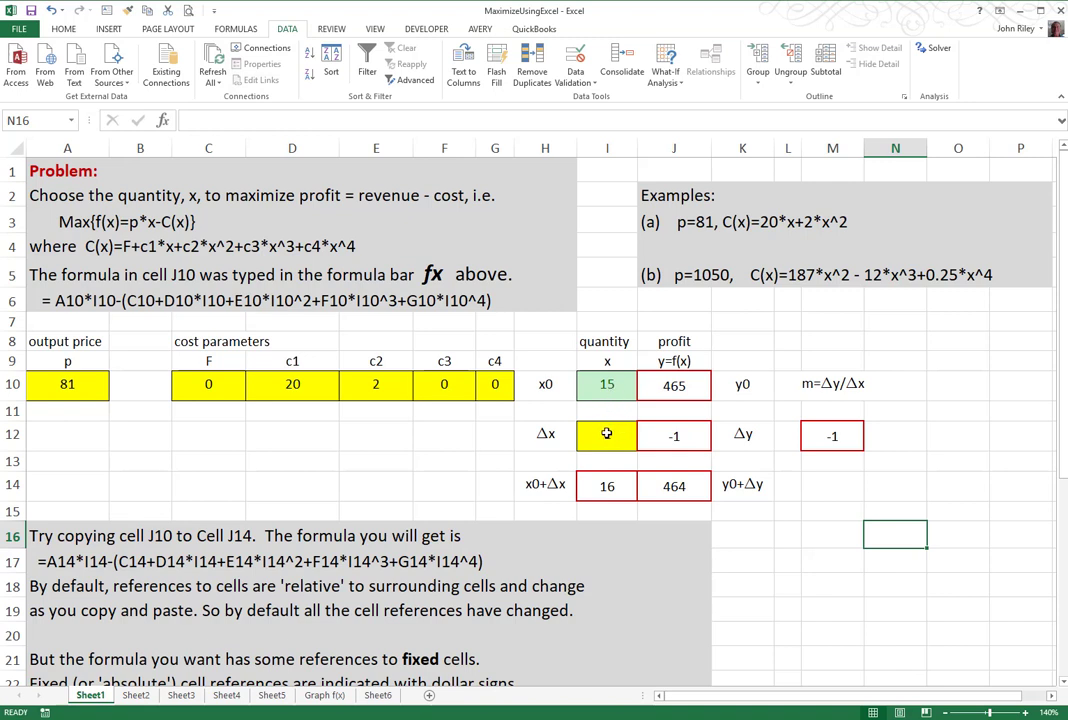
- Open Sheet2 and examine the profit function chart with its two markers and the line through them
{"action": "left_click", "coordinate": [135, 696]}
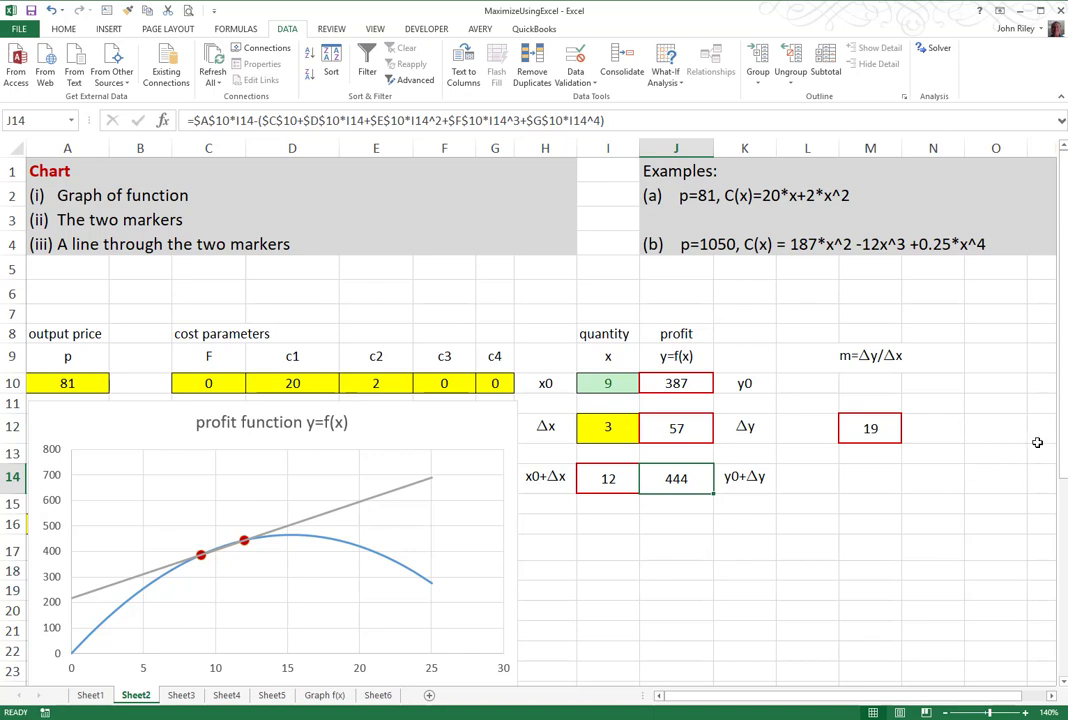
{"action": "left_click_drag", "start_coordinate": [1063, 444], "coordinate": [1008, 487]}
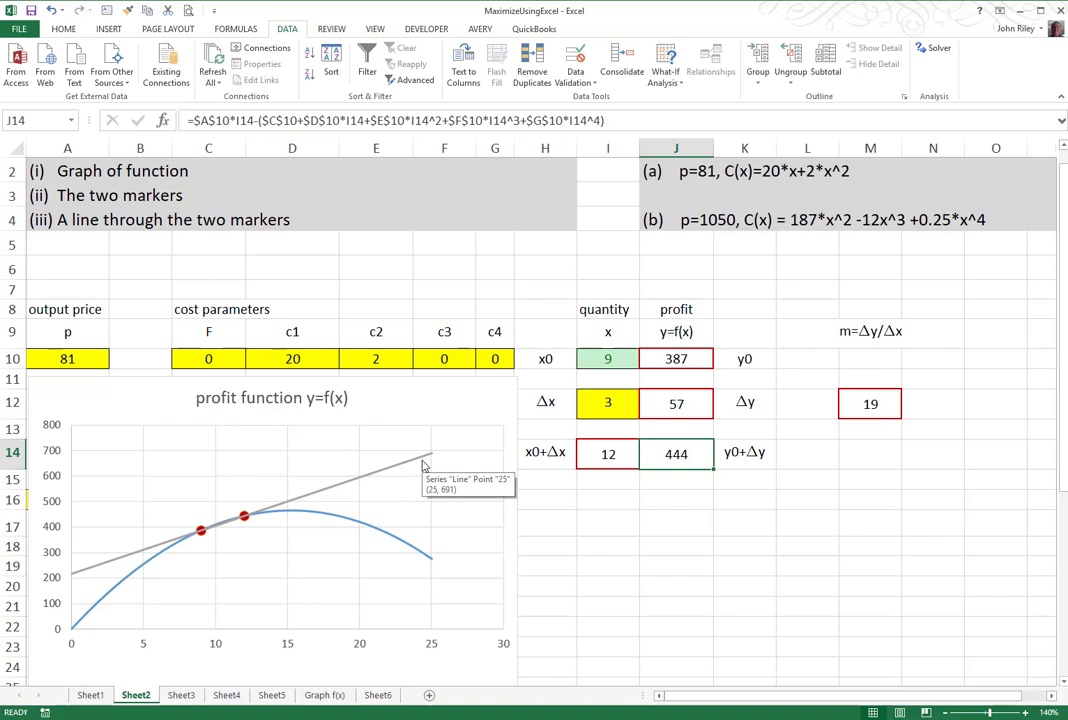
- On Sheet3, set Δx in cell I12 to 1 and the quantity x0 in cell I10 to 14
{"action": "left_click", "coordinate": [181, 695]}
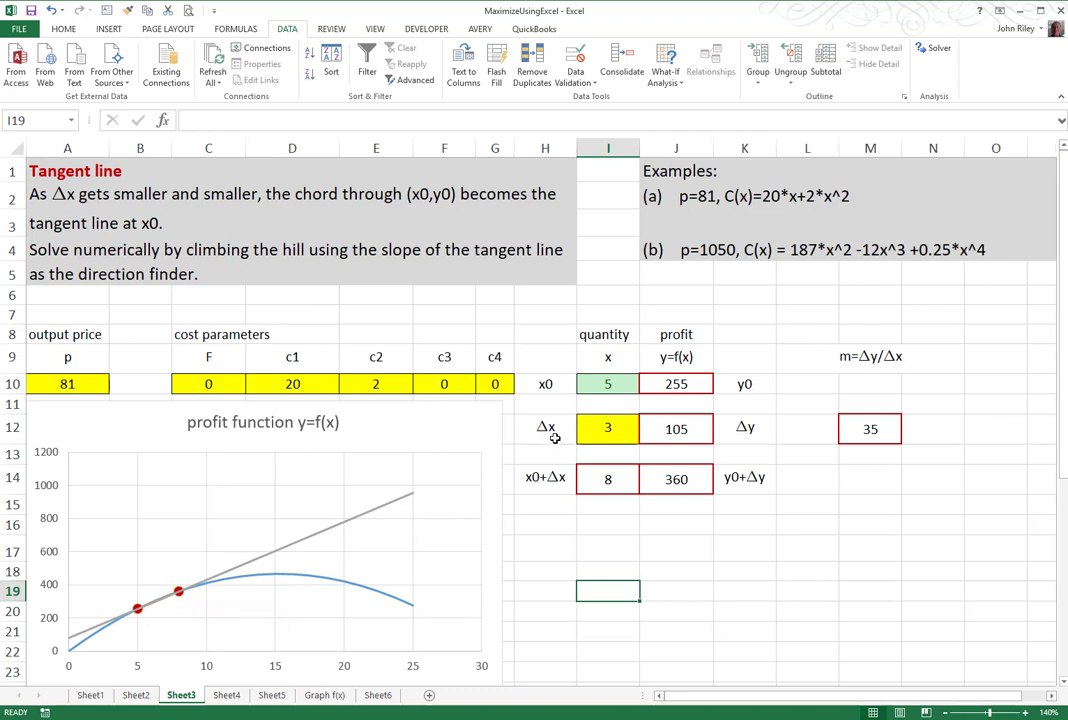
{"action": "left_click", "coordinate": [609, 429]}
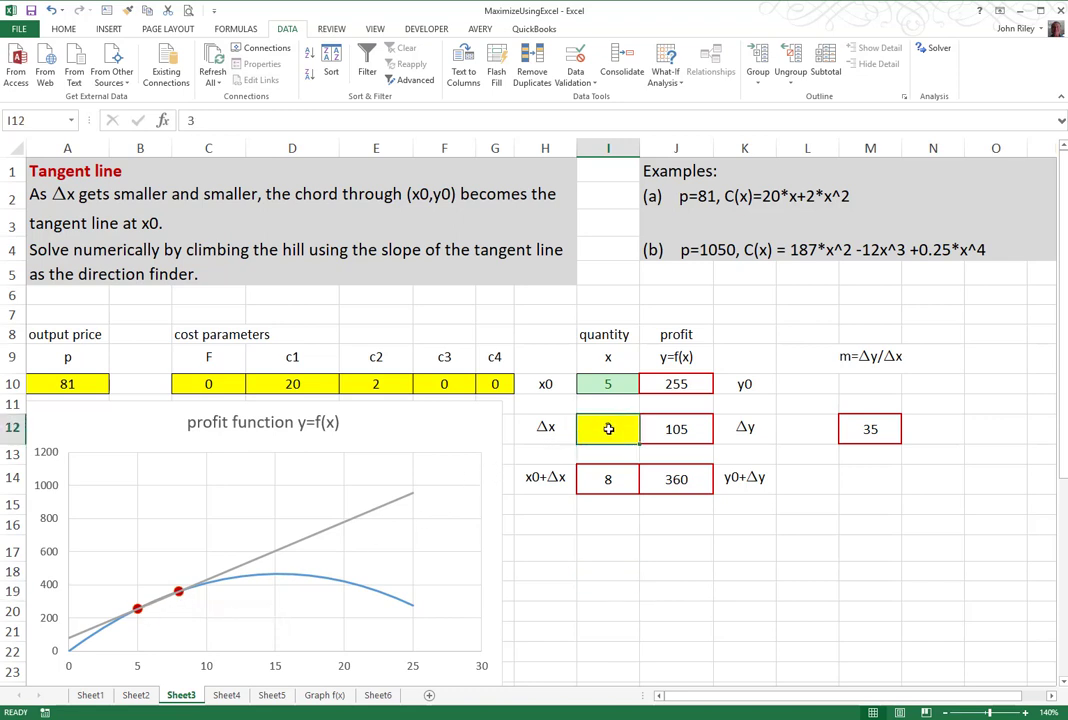
{"action": "type", "text": "1"}
{"action": "key", "text": "Return"}
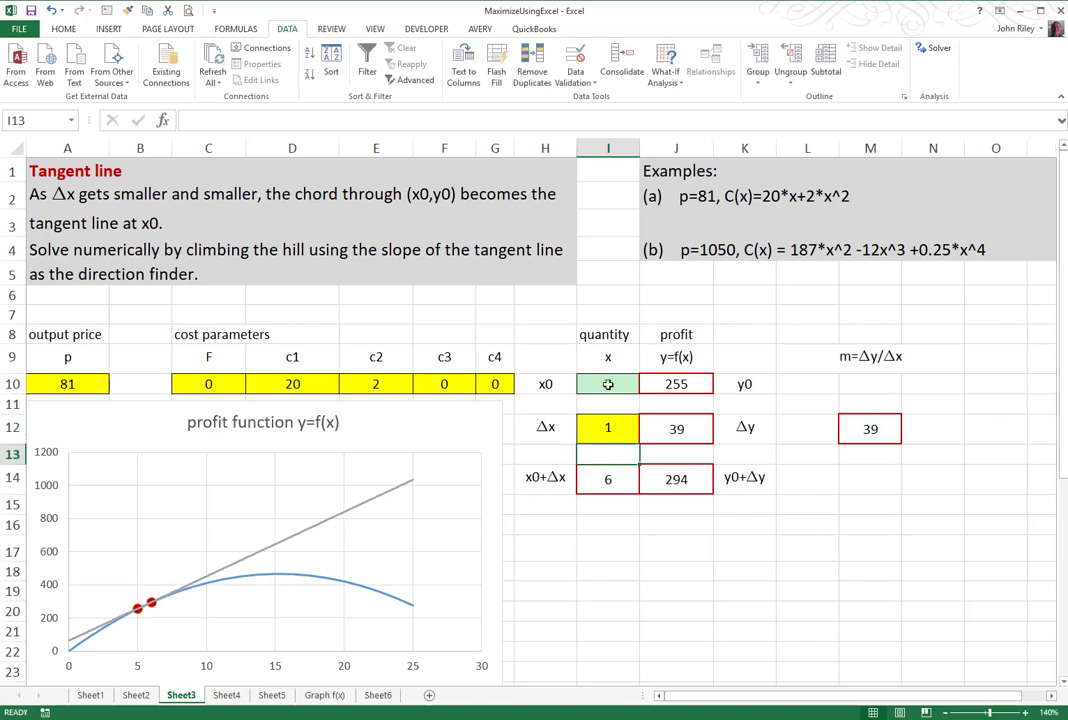
{"action": "left_click", "coordinate": [608, 384]}
{"action": "type", "text": "14"}
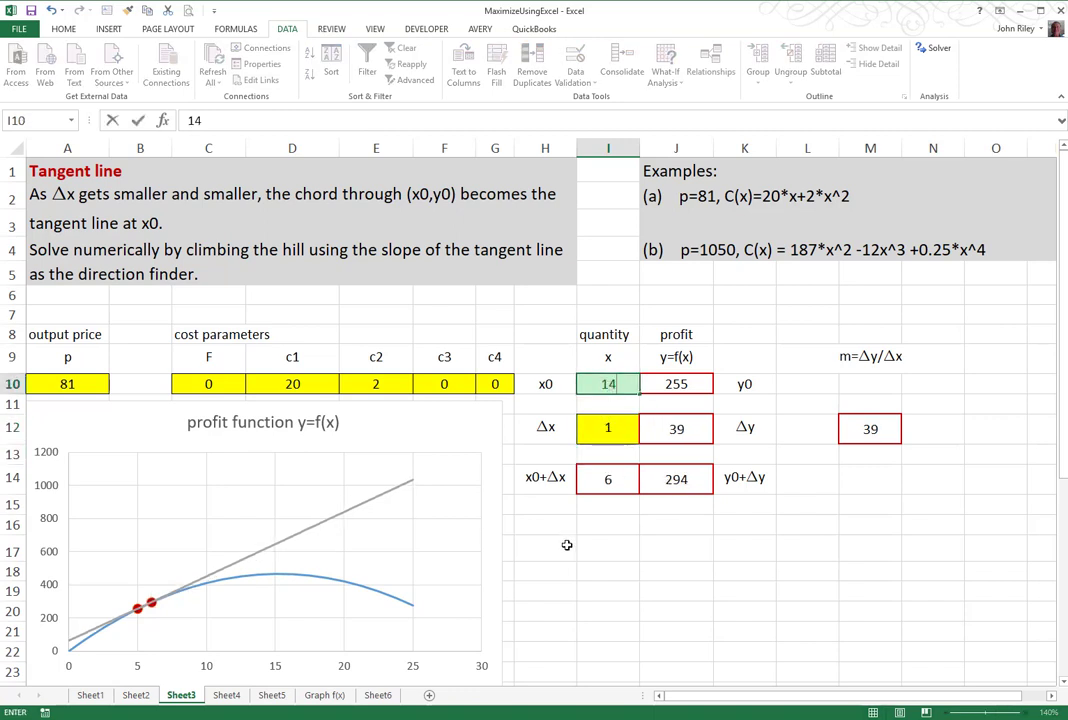
{"action": "left_click", "coordinate": [566, 545]}
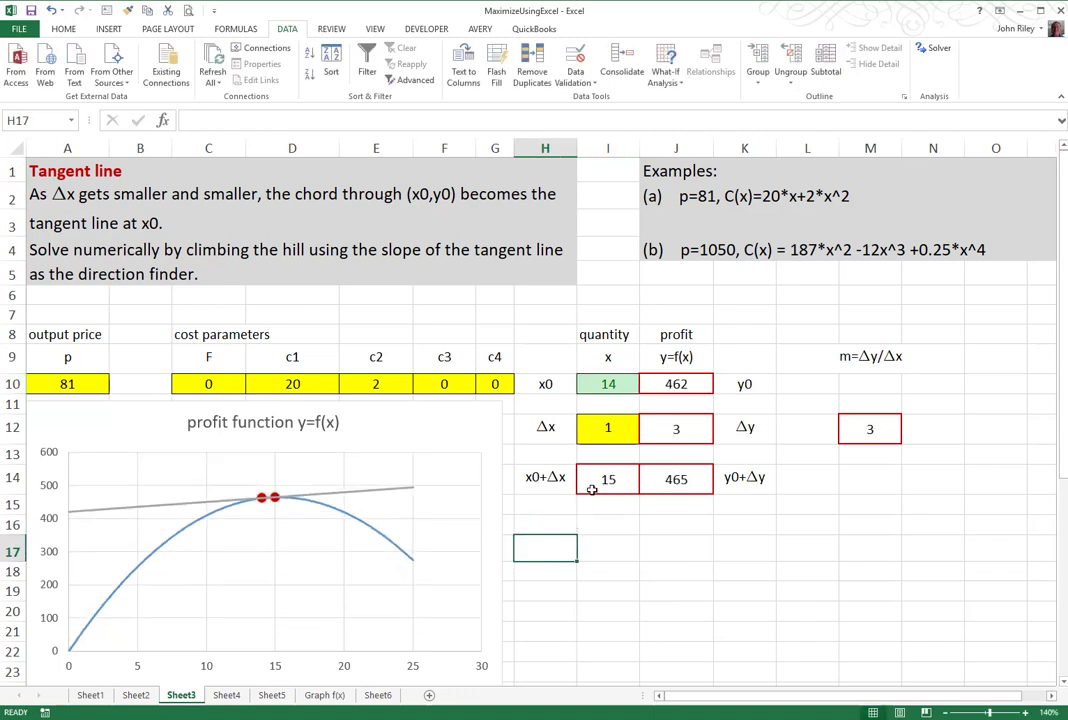
- Reduce Δx in cell I12 to 0.1 to bring the two chart markers together
{"action": "left_click", "coordinate": [607, 429]}
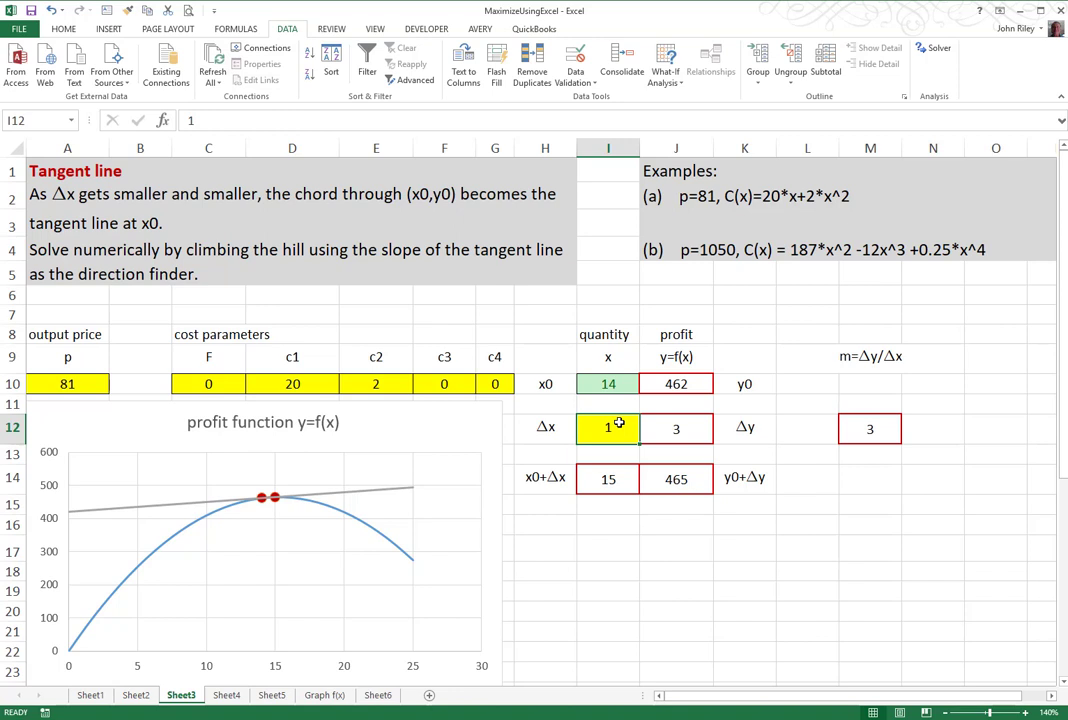
{"action": "type", "text": "0.1"}
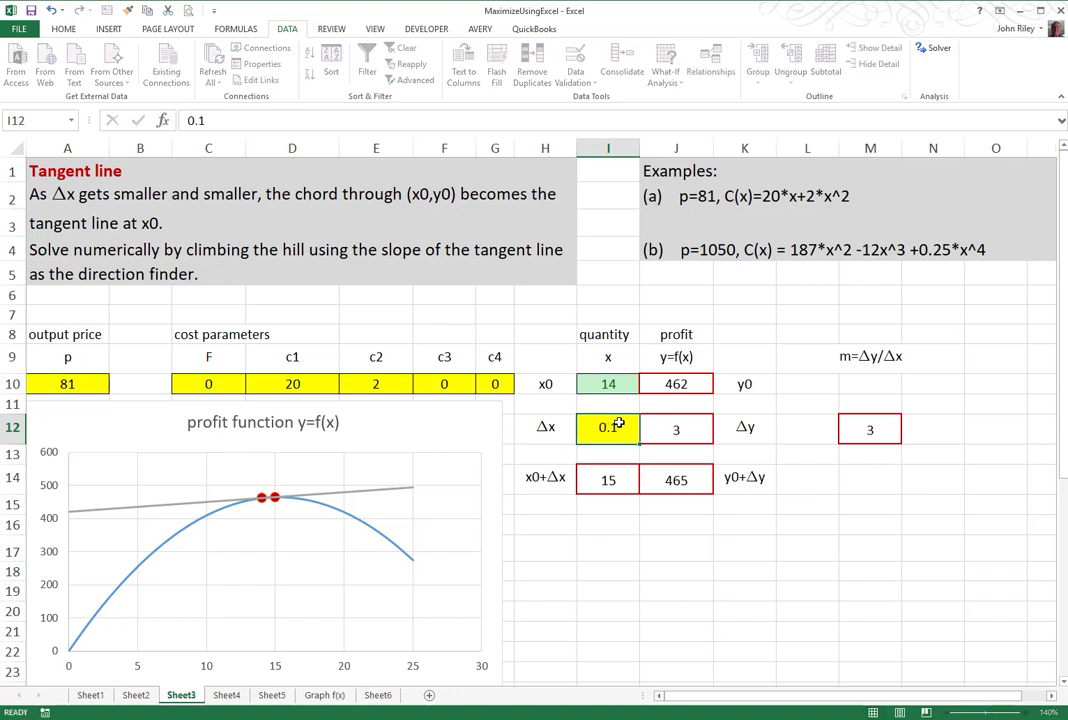
{"action": "key", "text": "Return"}
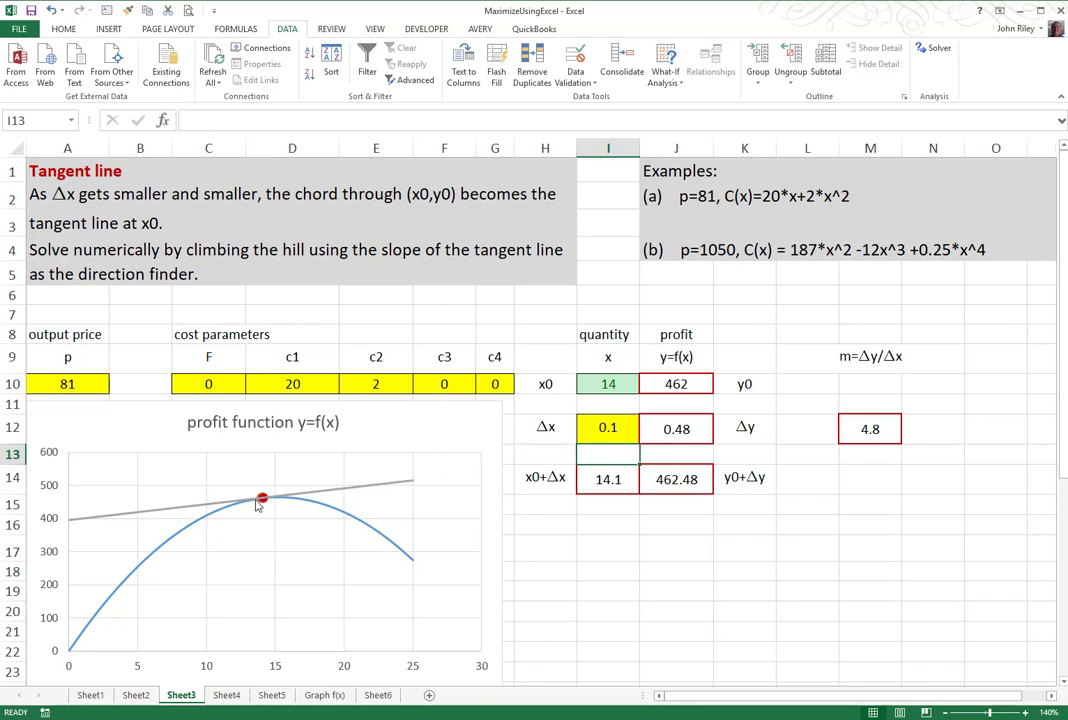
- Reduce Δx in cell I12 to 0.0001 so the line approximates the tangent at x0
{"action": "mouse_move", "coordinate": [265, 500]}
{"action": "left_click", "coordinate": [607, 427]}
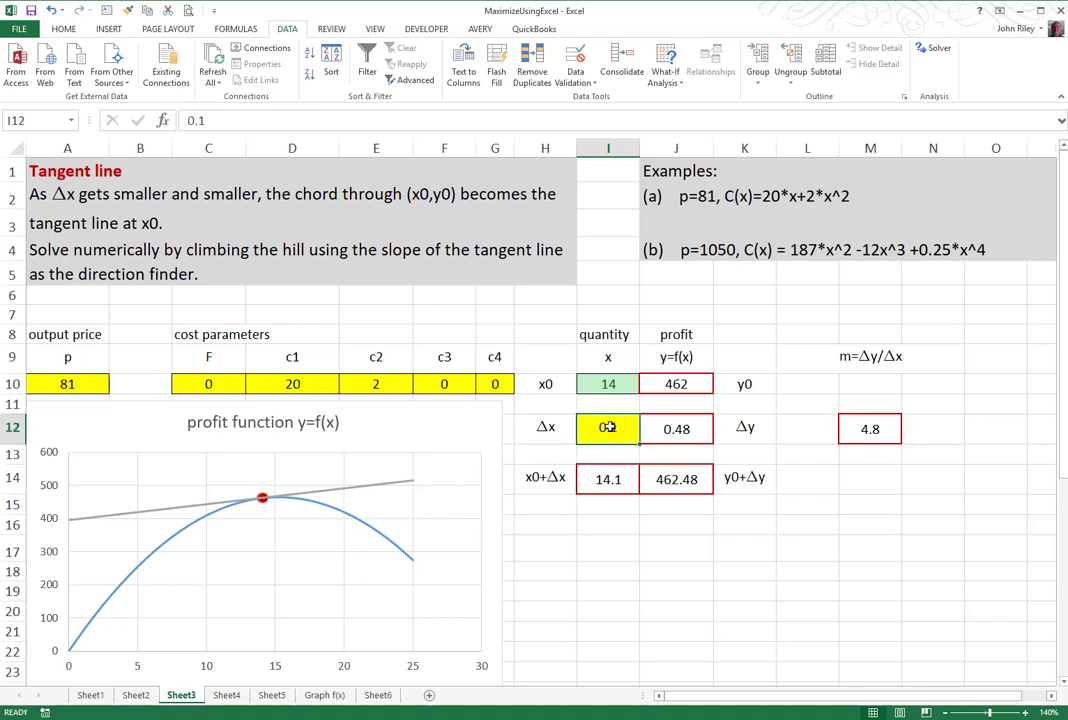
{"action": "type", "text": "0."}
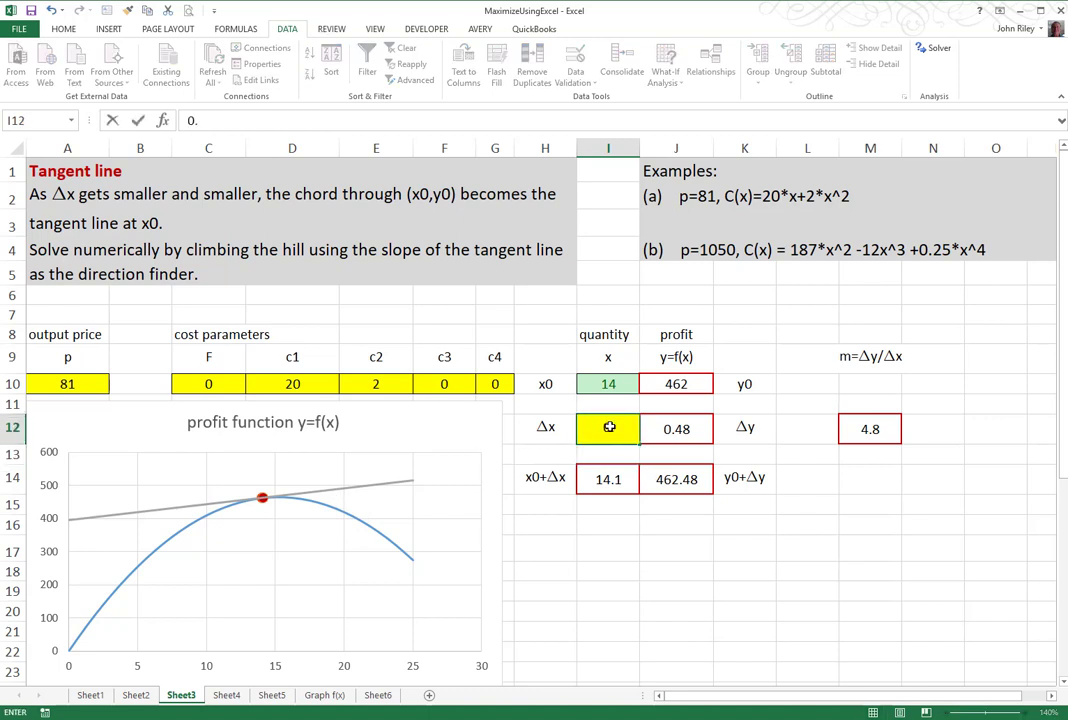
{"action": "type", "text": "0001"}
{"action": "key", "text": "Return"}
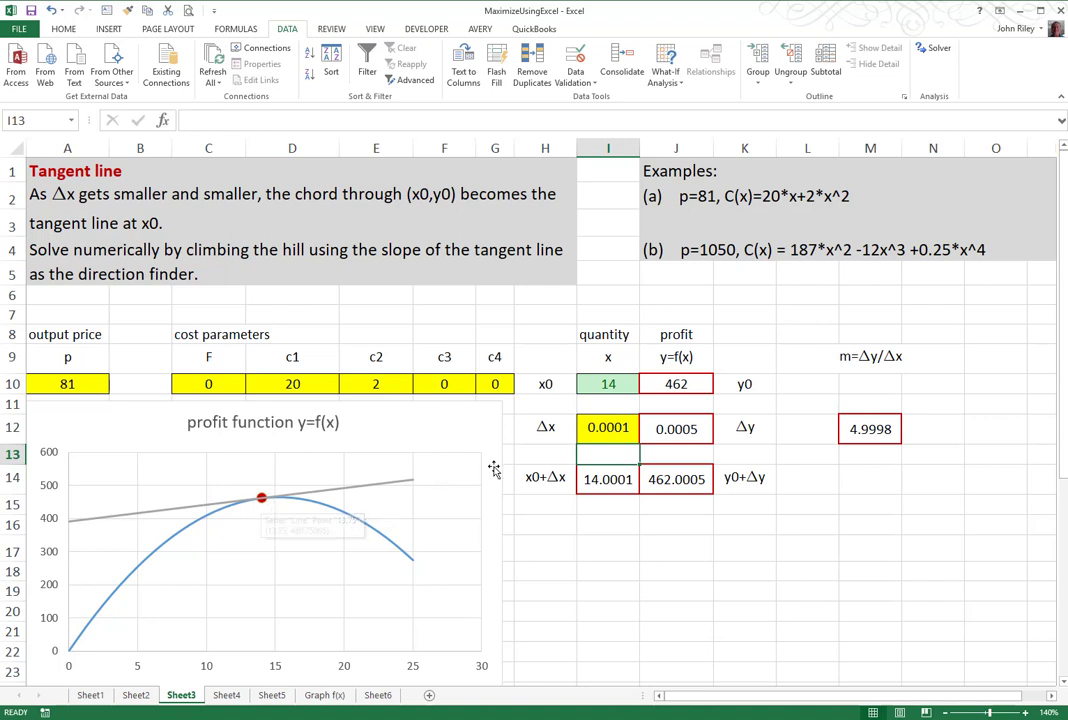
- Climb the profit curve by trying quantities 15, 15.2 and 15.3 in x0 cell I10
{"action": "left_click", "coordinate": [608, 385]}
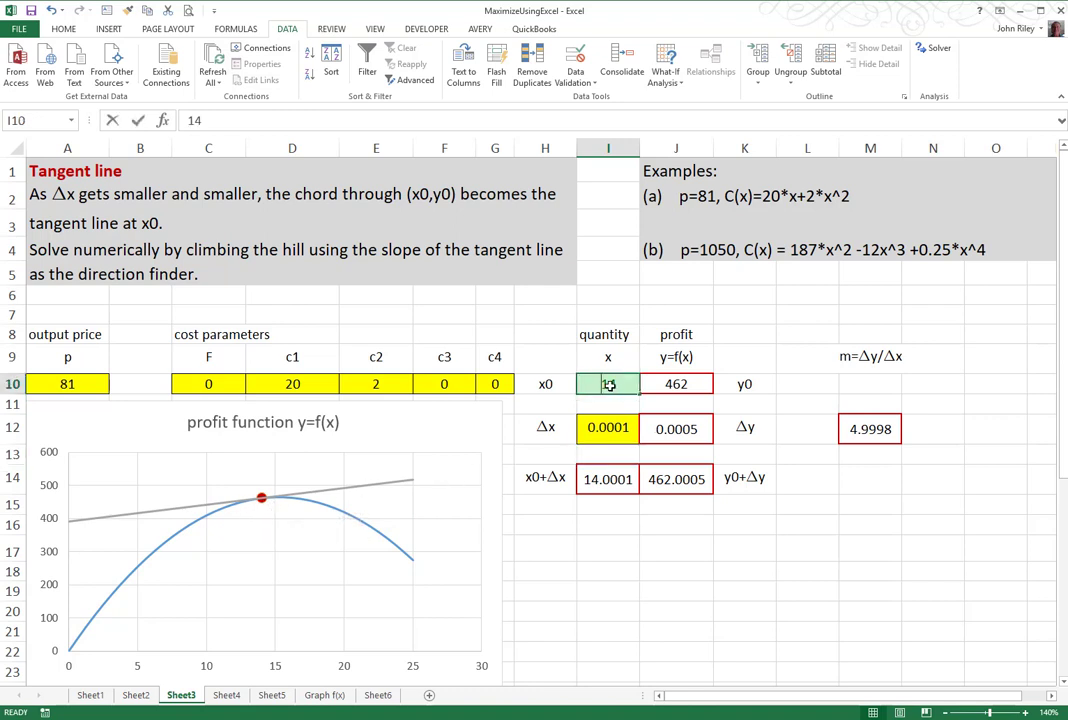
{"action": "type", "text": "15"}
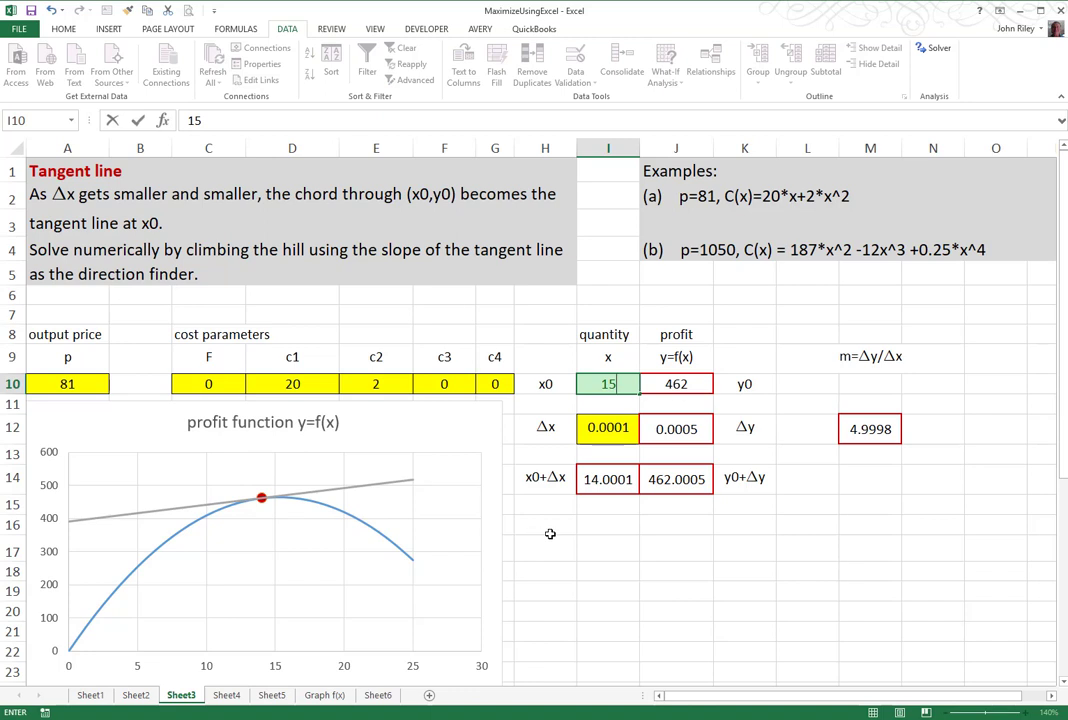
{"action": "key", "text": "Return"}
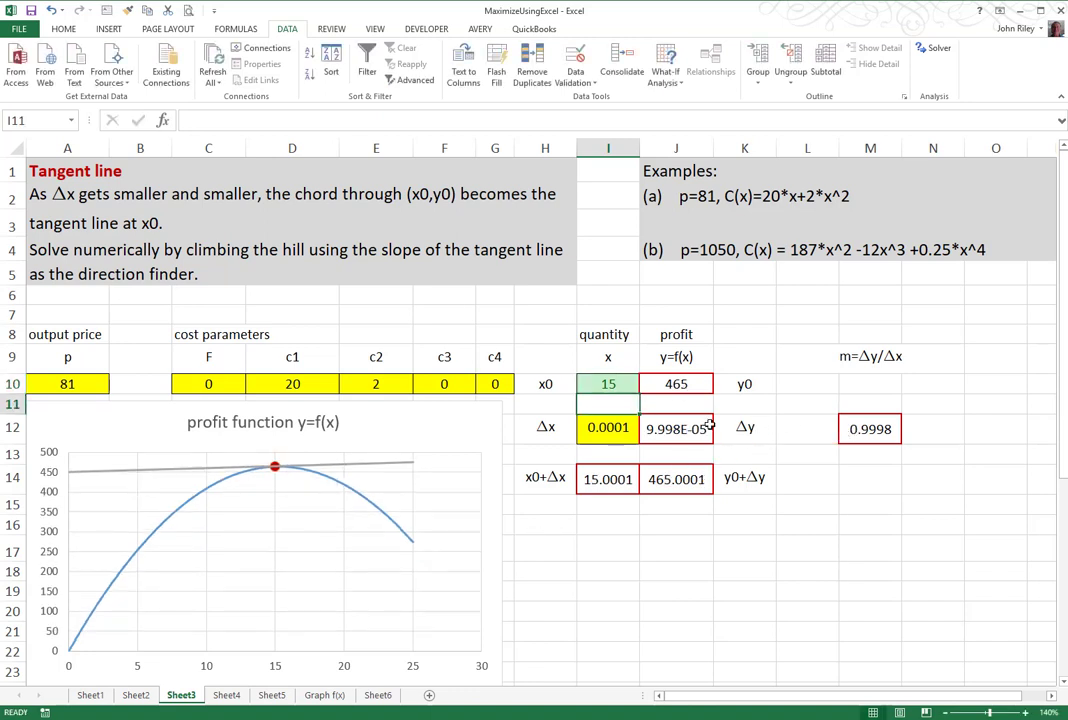
{"action": "left_click", "coordinate": [600, 384]}
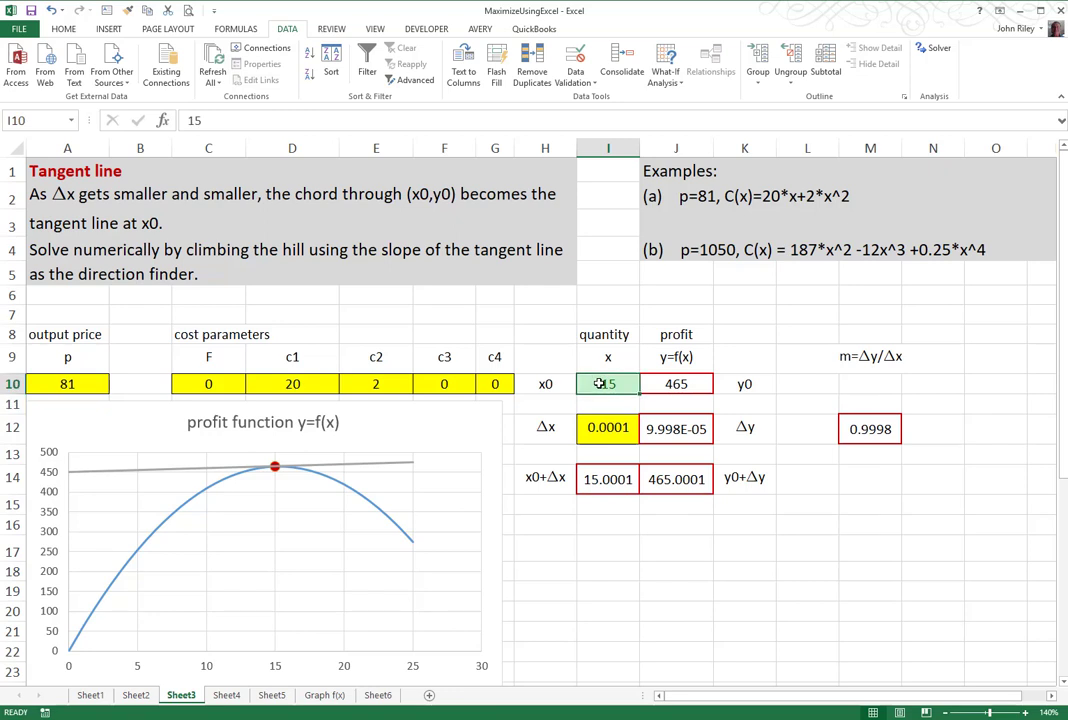
{"action": "type", "text": "15."}
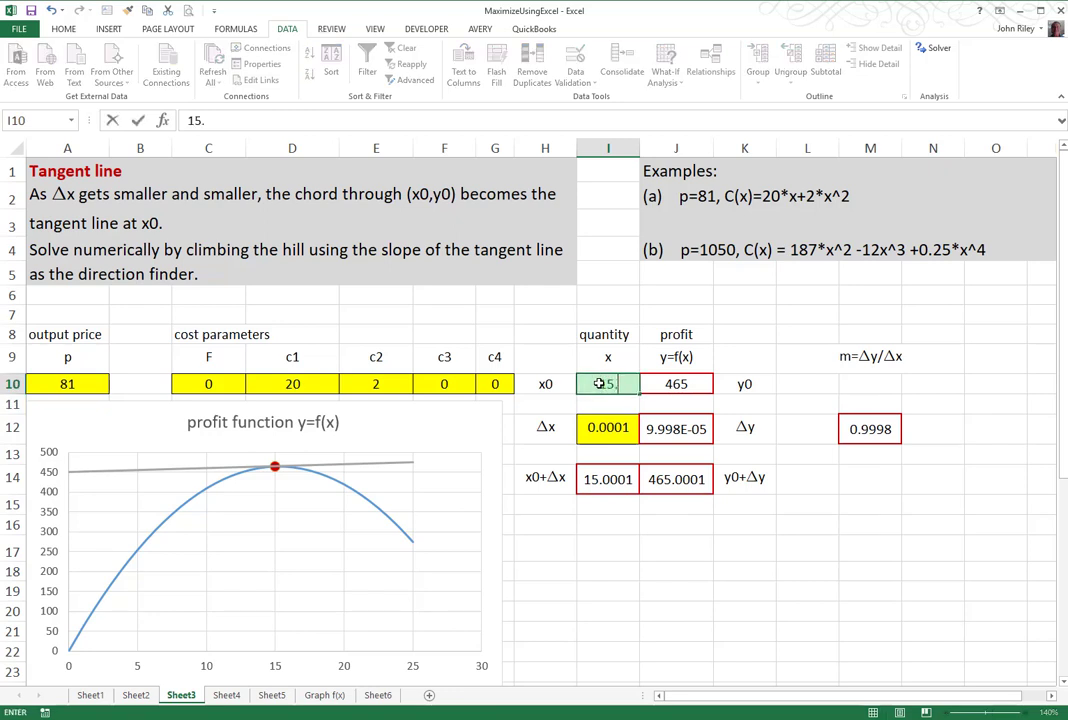
{"action": "type", "text": "2"}
{"action": "key", "text": "Return"}
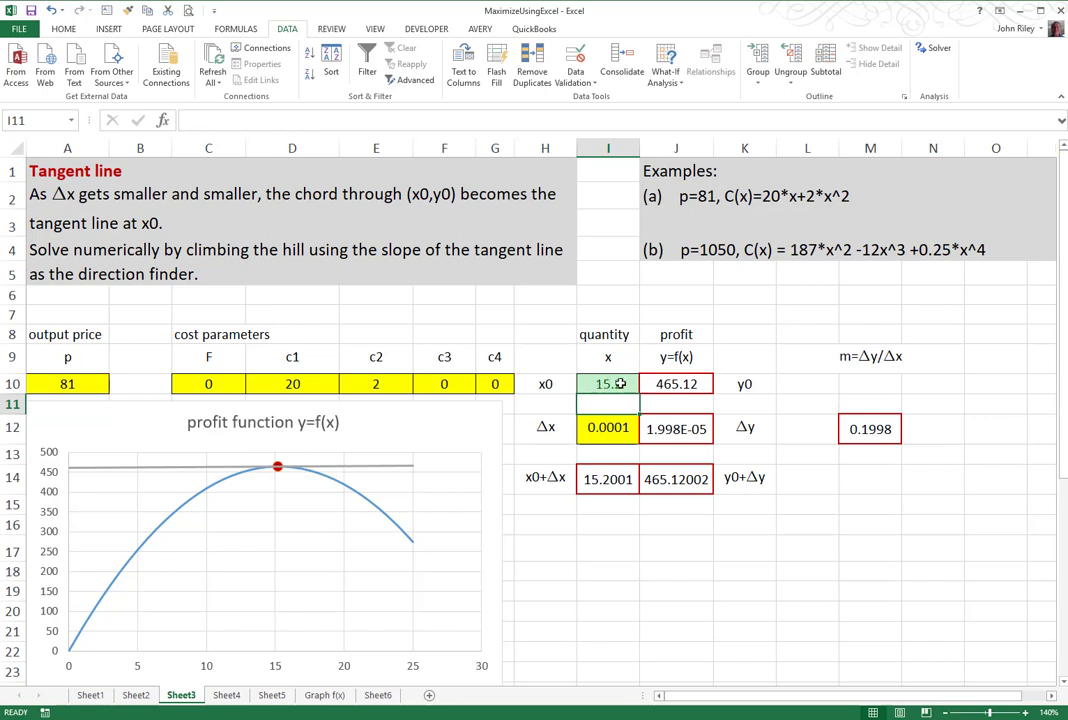
{"action": "left_click", "coordinate": [606, 385]}
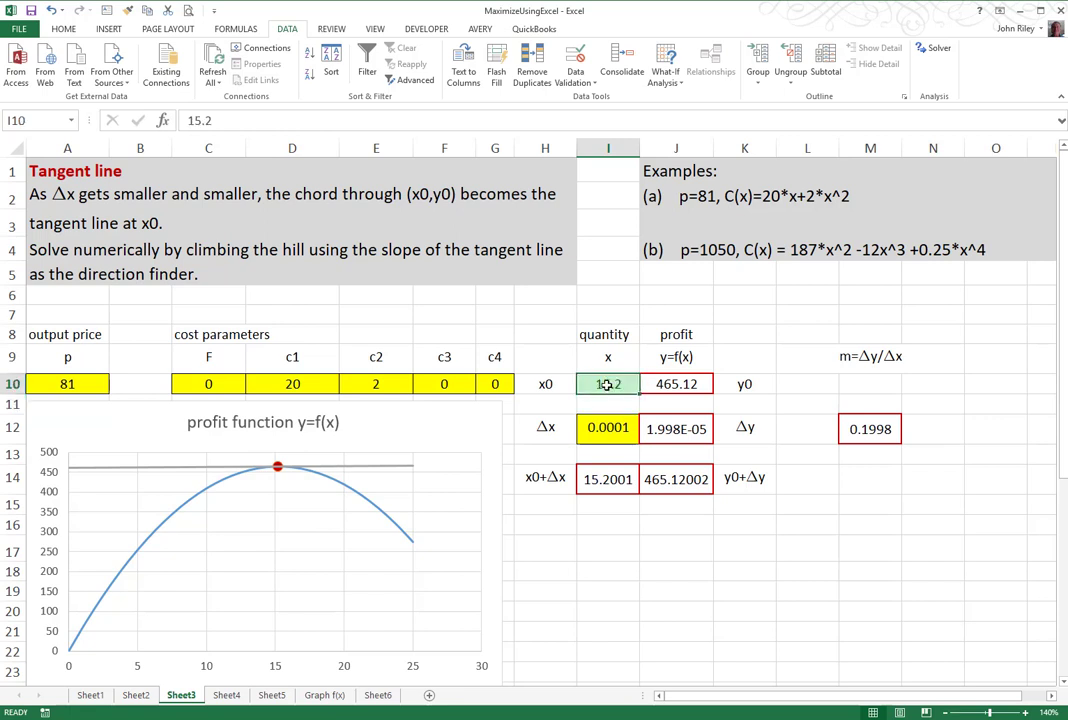
{"action": "type", "text": "15.3"}
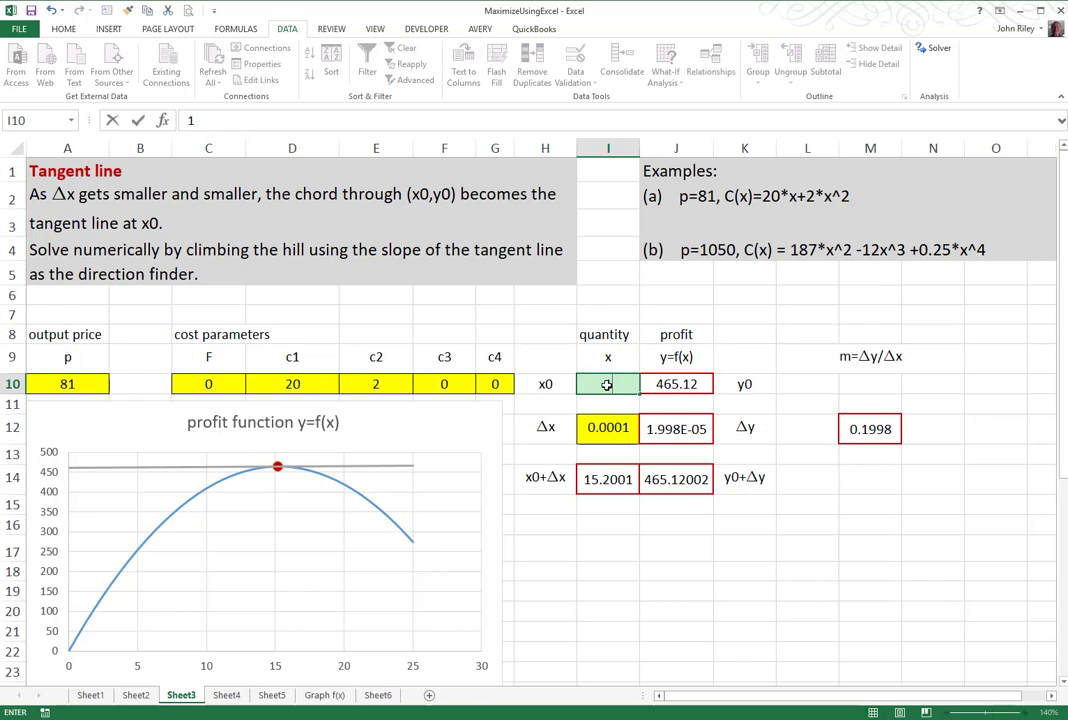
{"action": "key", "text": "ctrl+Return"}
{"action": "key", "text": "Return"}
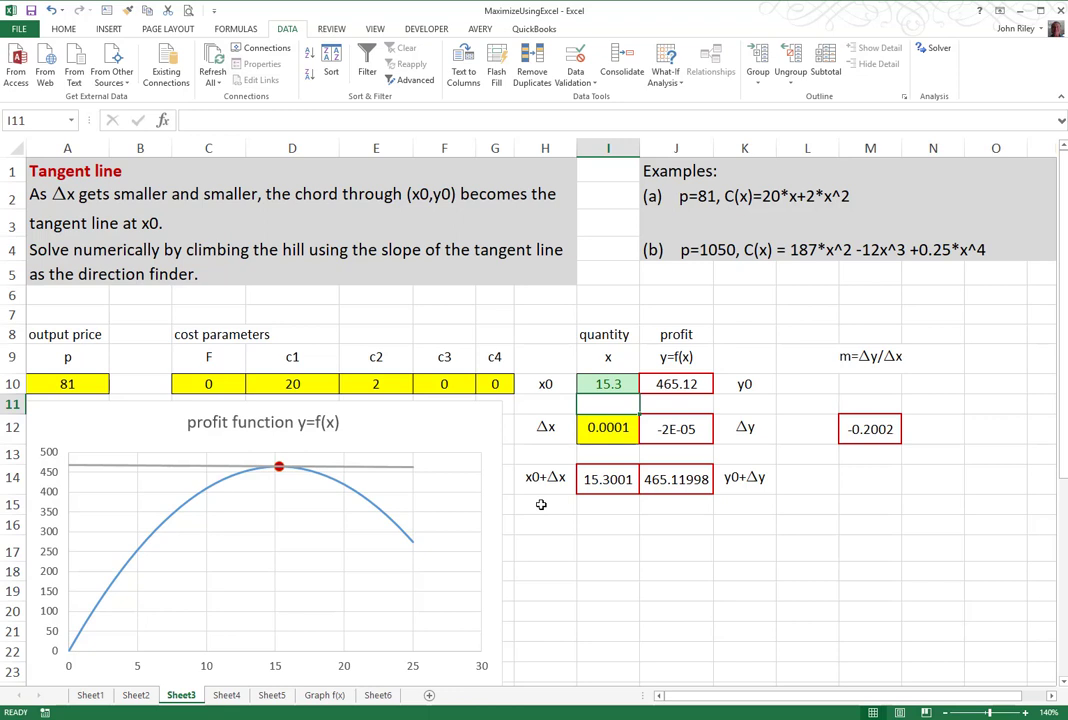
- Set the quantity x0 in cell I10 to 5 and examine the tangent line on the profit chart
{"action": "left_click", "coordinate": [605, 385]}
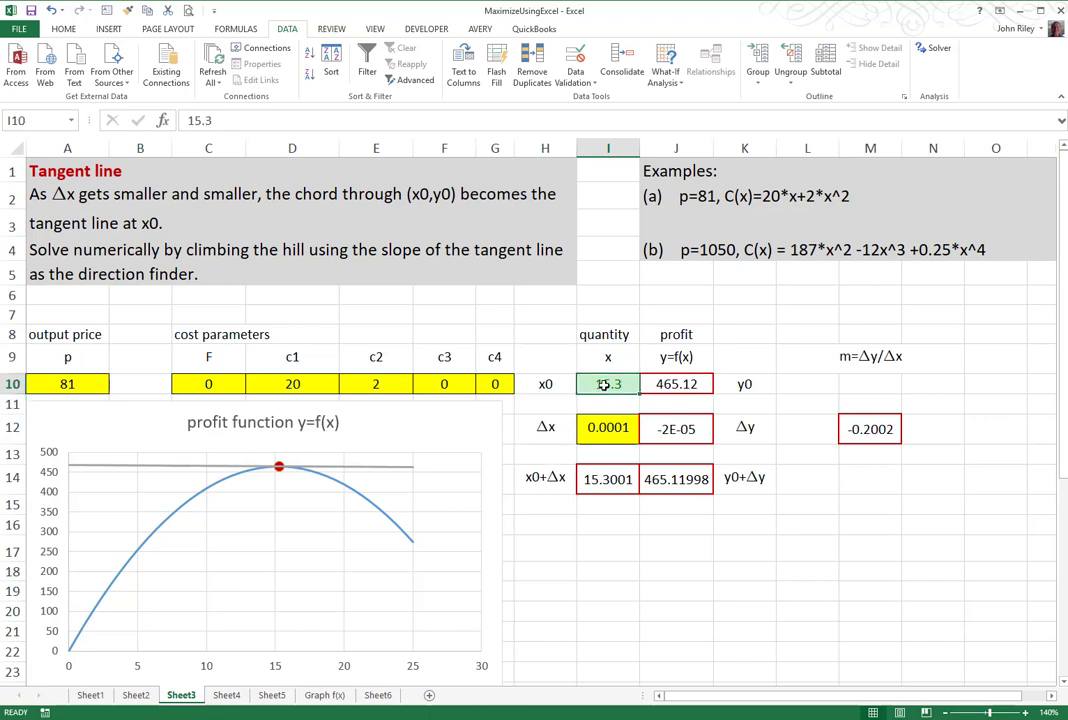
{"action": "type", "text": "5"}
{"action": "left_click", "coordinate": [610, 551]}
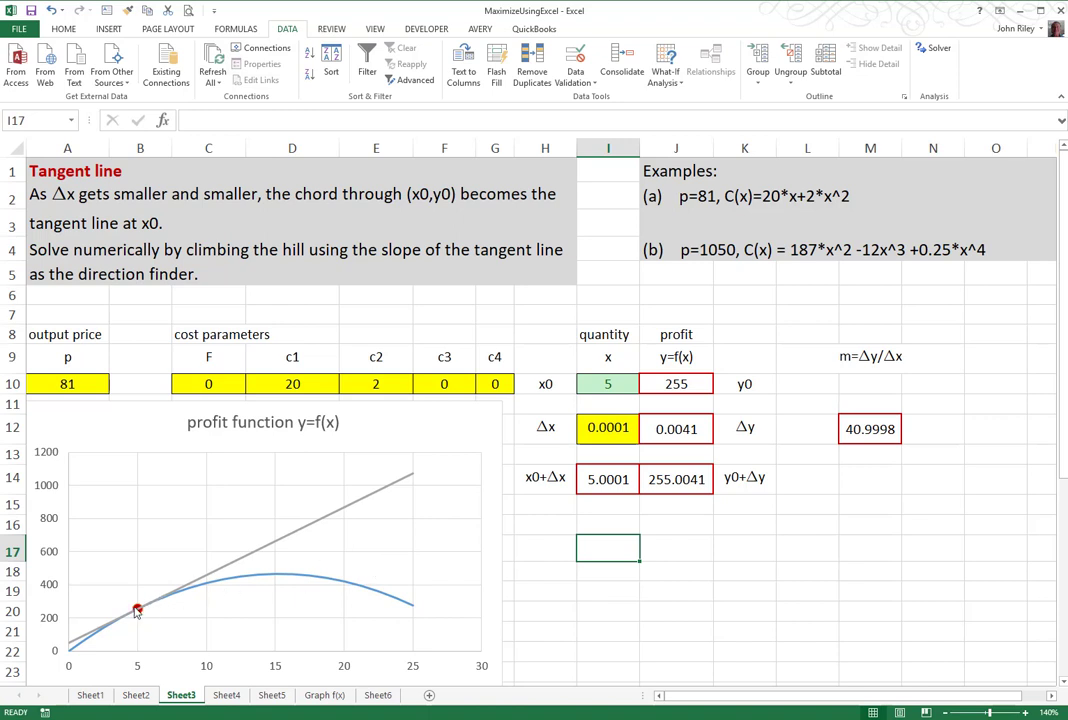
{"action": "mouse_move", "coordinate": [141, 614]}
{"action": "mouse_move", "coordinate": [388, 597]}
- Open the Excel add-ins list from the program options and make sure the Solver Add-in is enabled
{"action": "left_click", "coordinate": [20, 30]}
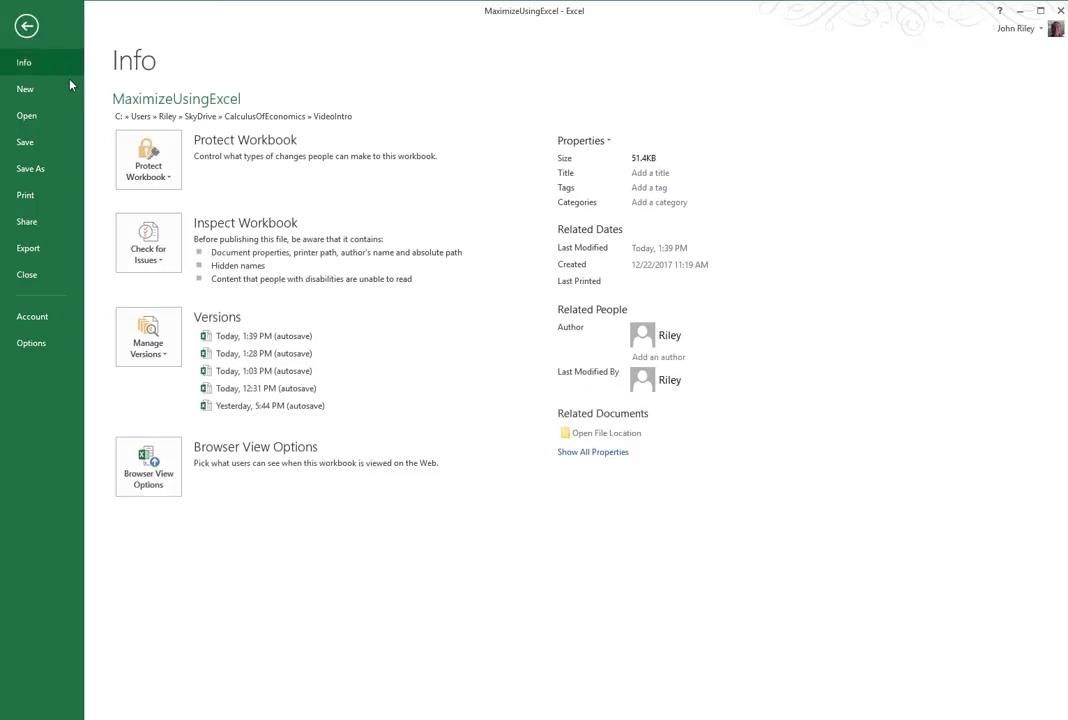
{"action": "left_click", "coordinate": [35, 347]}
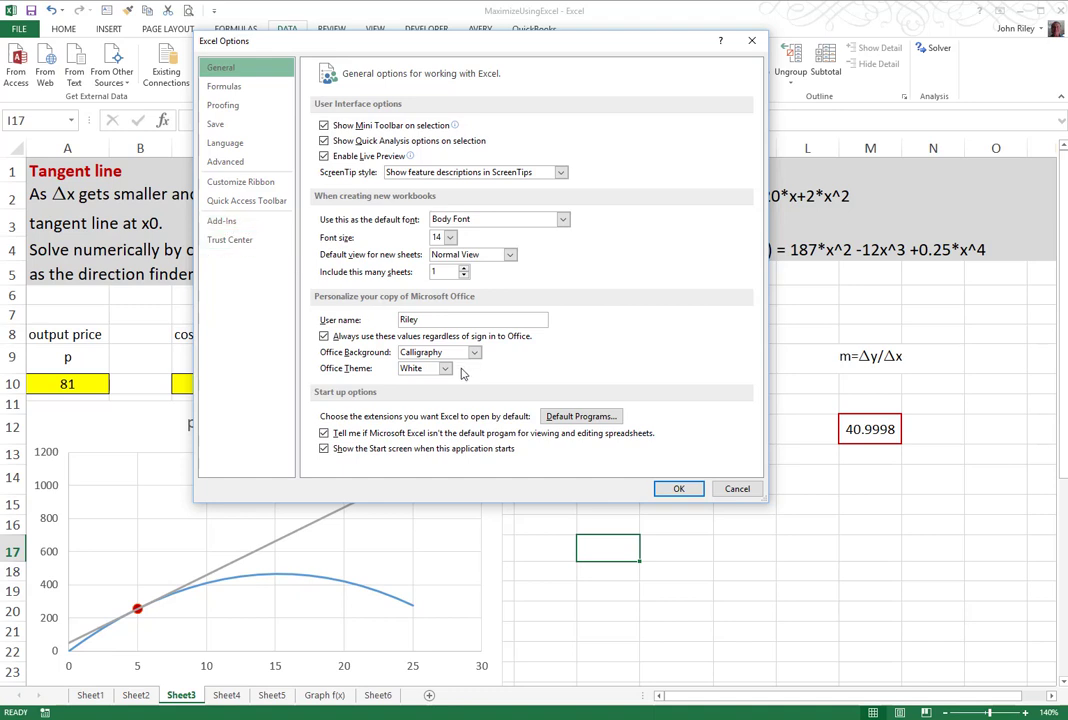
{"action": "left_click", "coordinate": [228, 226]}
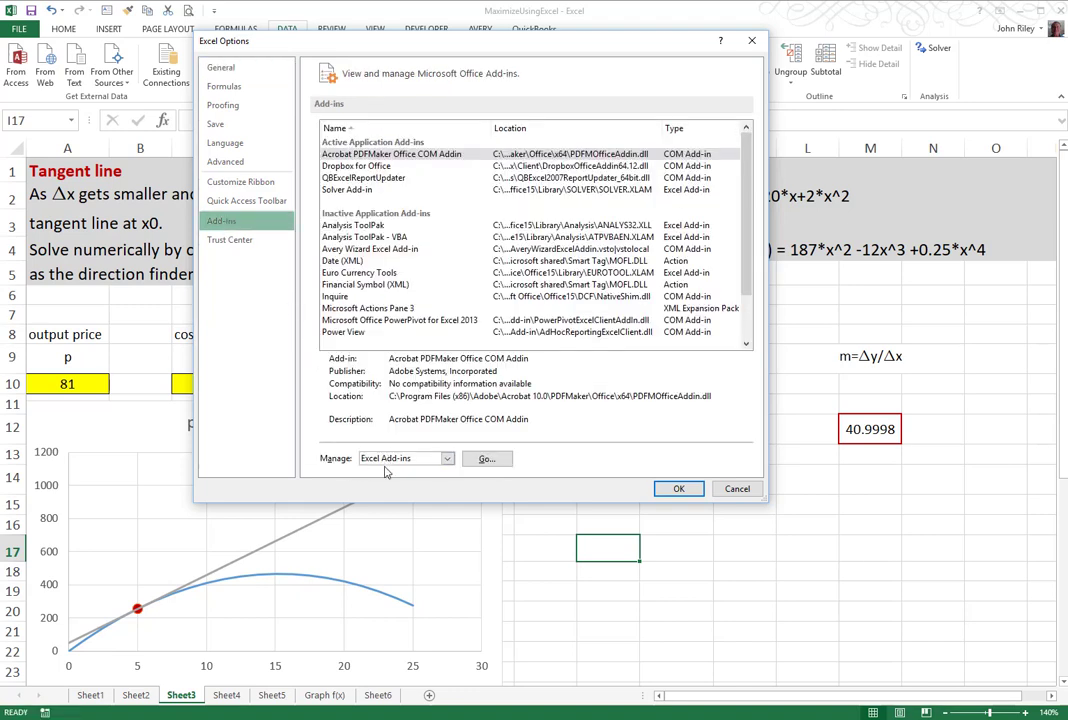
{"action": "left_click", "coordinate": [487, 459]}
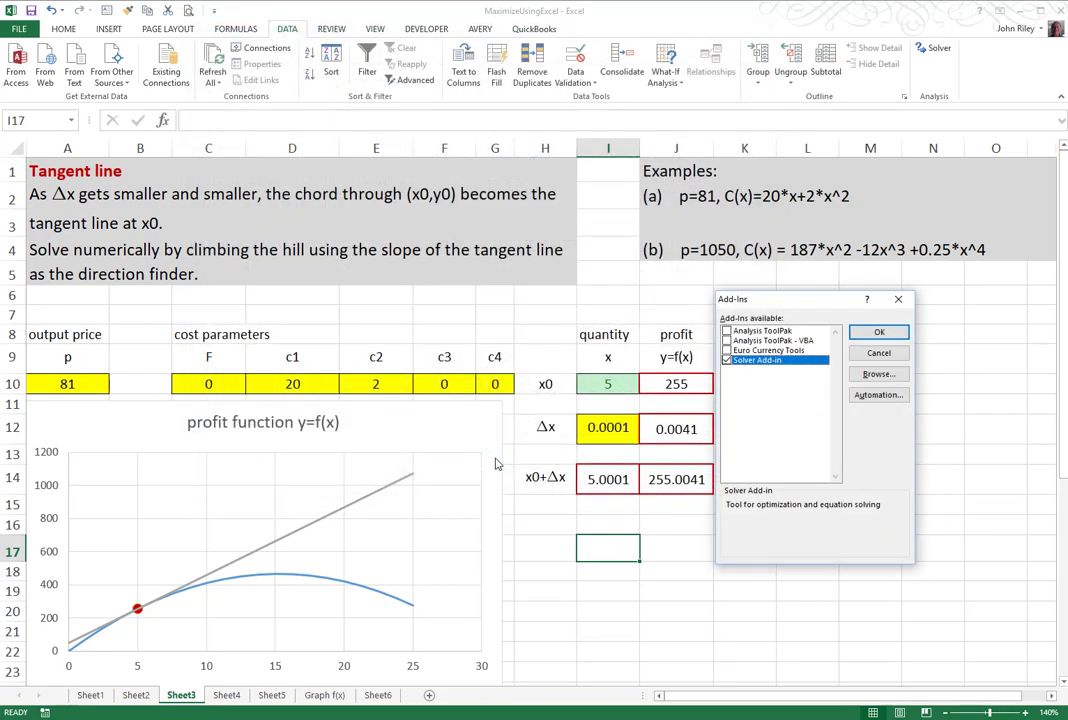
{"action": "left_click", "coordinate": [727, 360]}
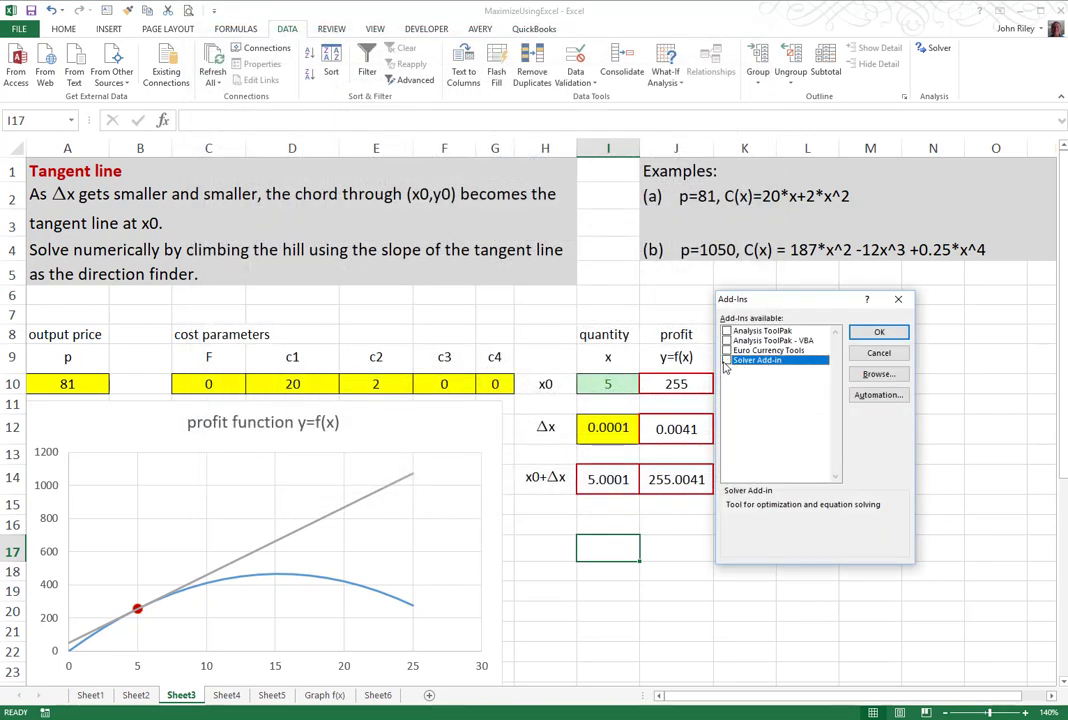
{"action": "left_click", "coordinate": [727, 360]}
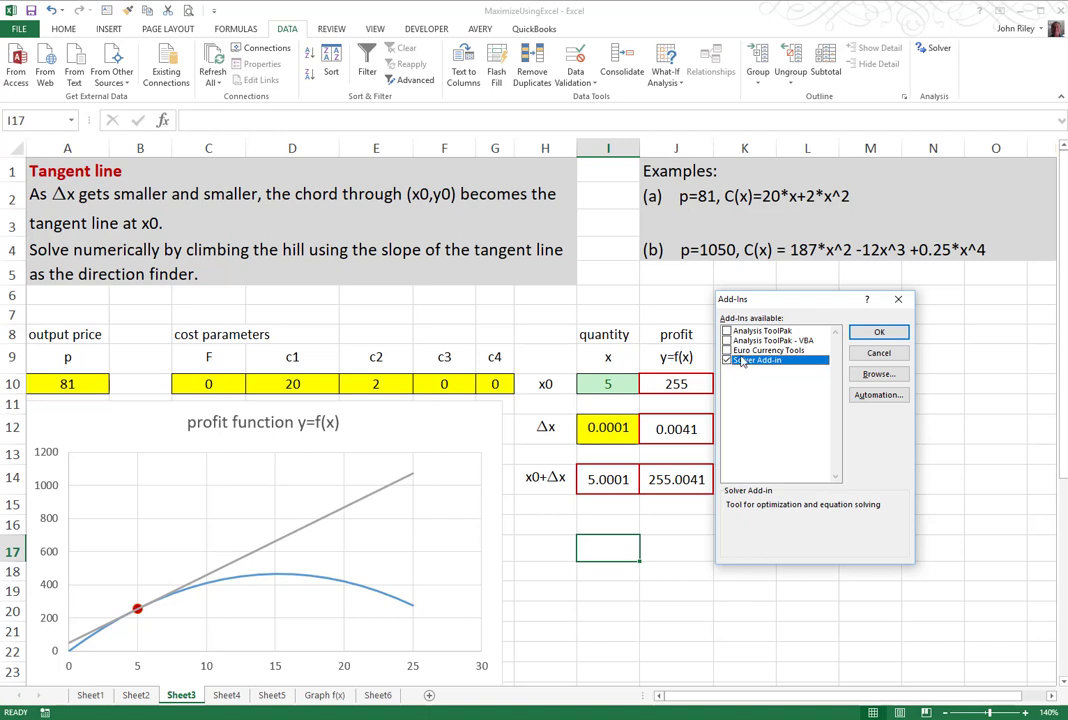
{"action": "left_click", "coordinate": [875, 334]}
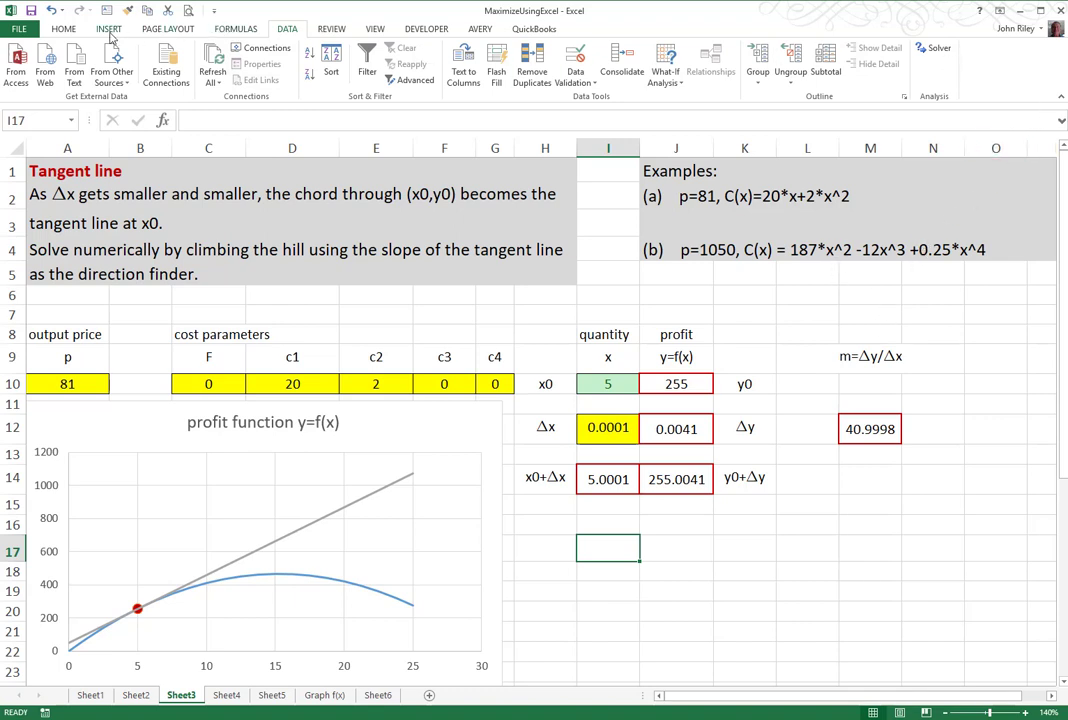
- Open Solver and set it to maximize the profit in cell J10 by changing the quantity in cell I10
{"action": "left_click", "coordinate": [68, 33]}
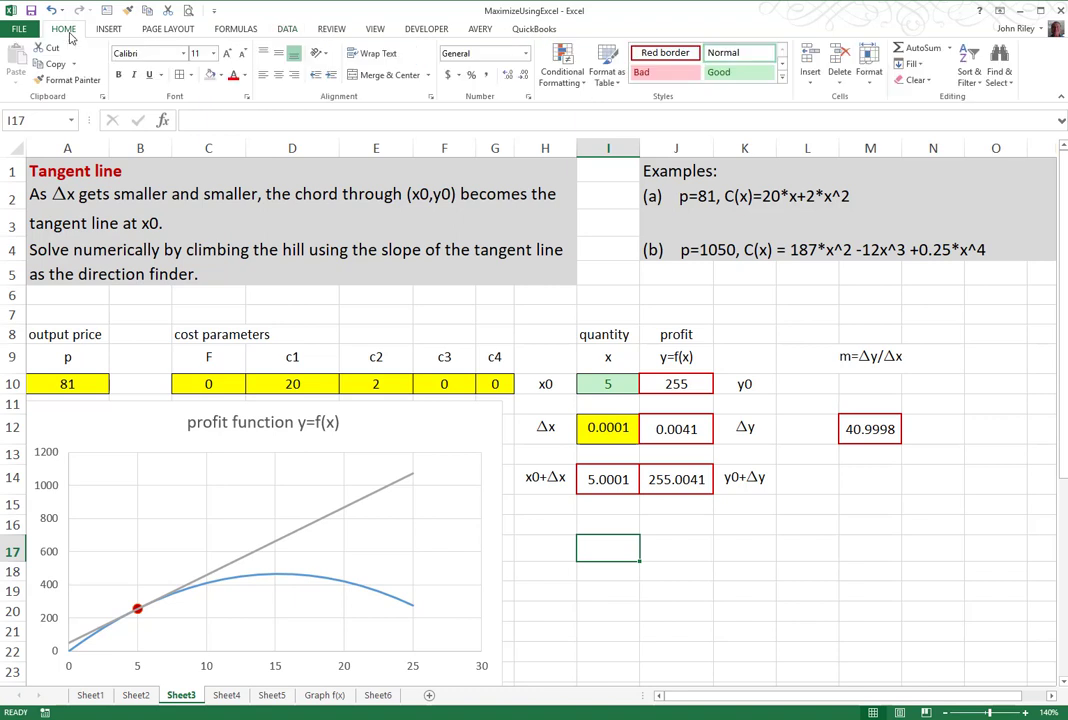
{"action": "left_click", "coordinate": [289, 32]}
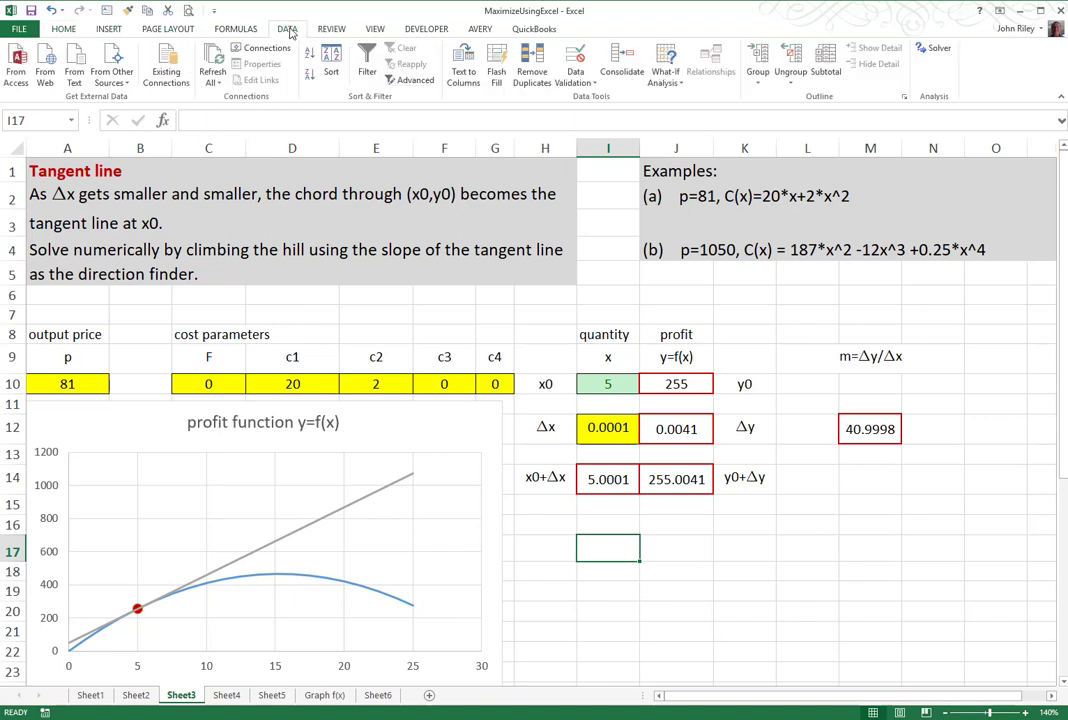
{"action": "left_click", "coordinate": [937, 52]}
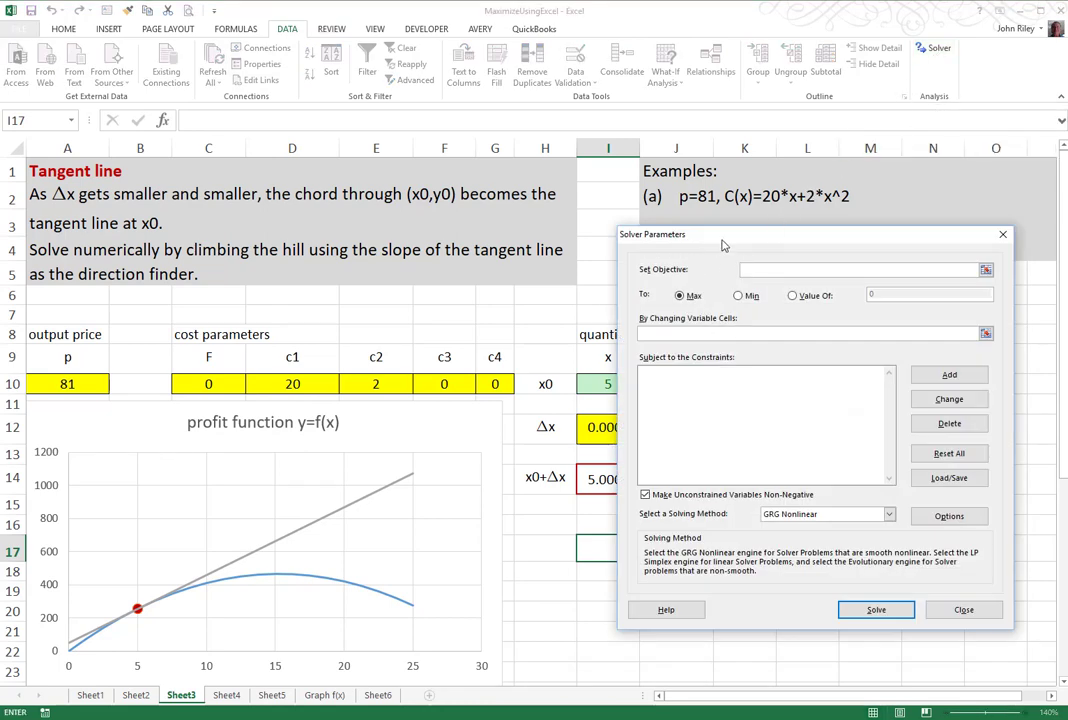
{"action": "left_click_drag", "start_coordinate": [724, 245], "coordinate": [658, 421]}
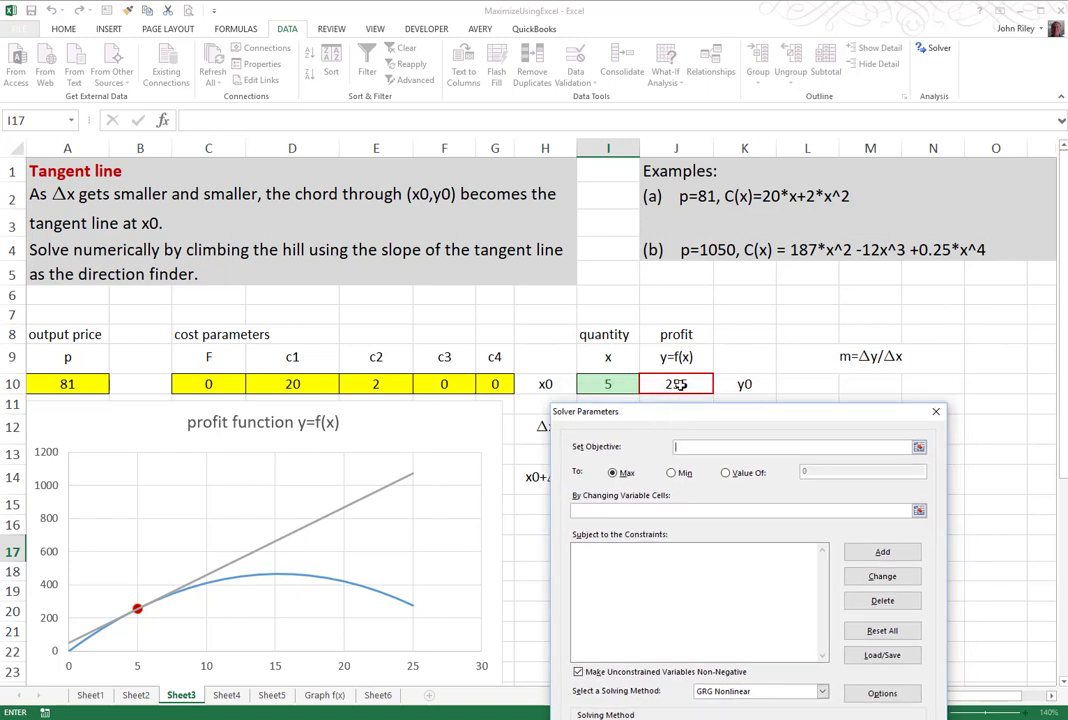
{"action": "left_click", "coordinate": [677, 384]}
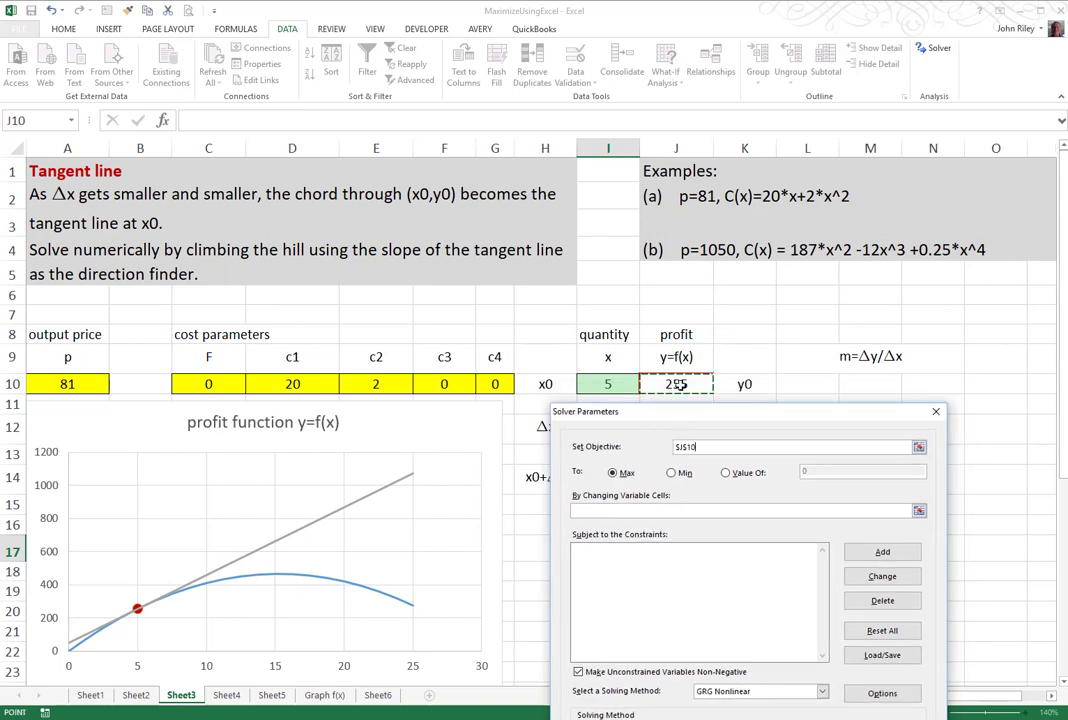
{"action": "left_click", "coordinate": [684, 474]}
{"action": "left_click", "coordinate": [613, 473]}
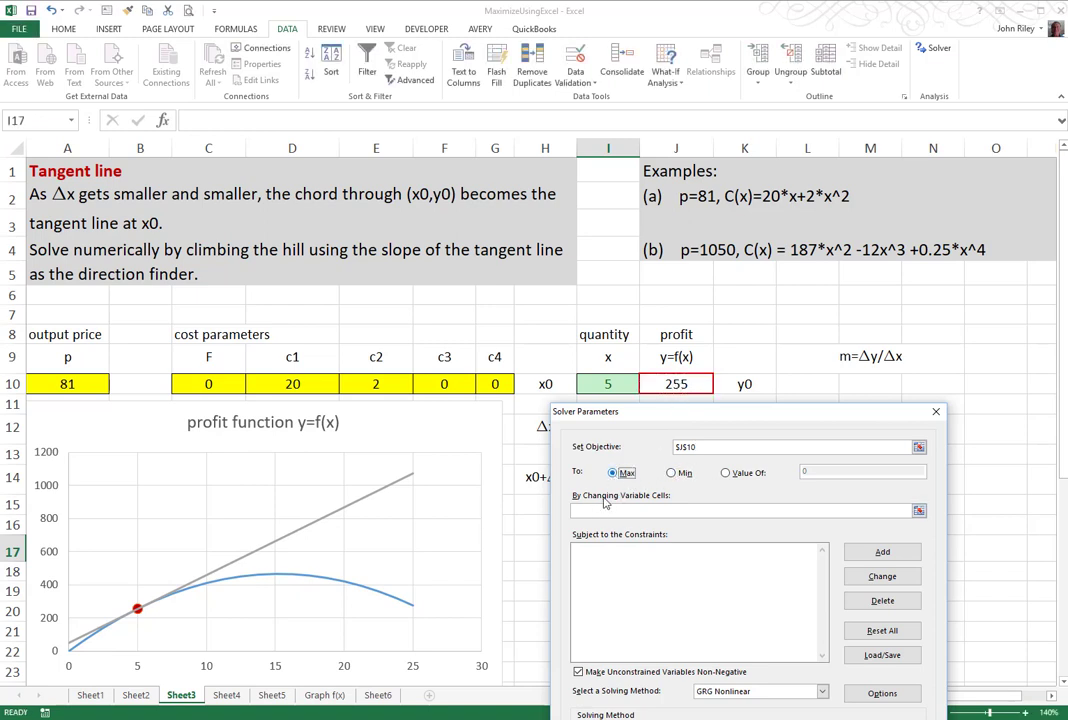
{"action": "left_click", "coordinate": [591, 512]}
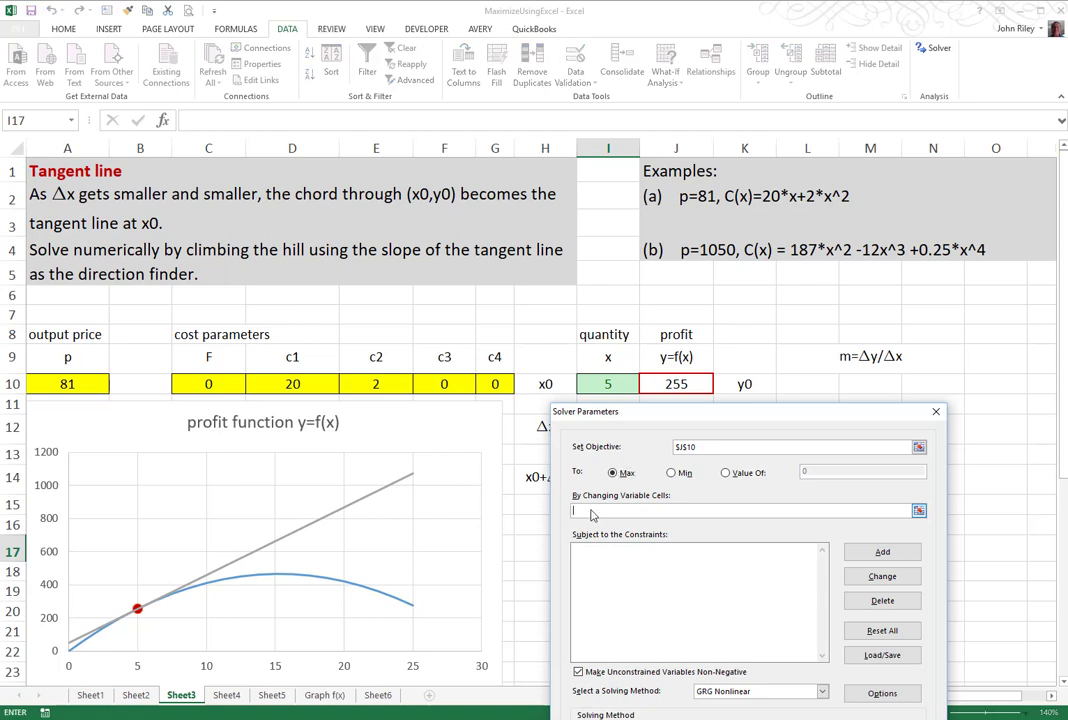
{"action": "left_click", "coordinate": [613, 385]}
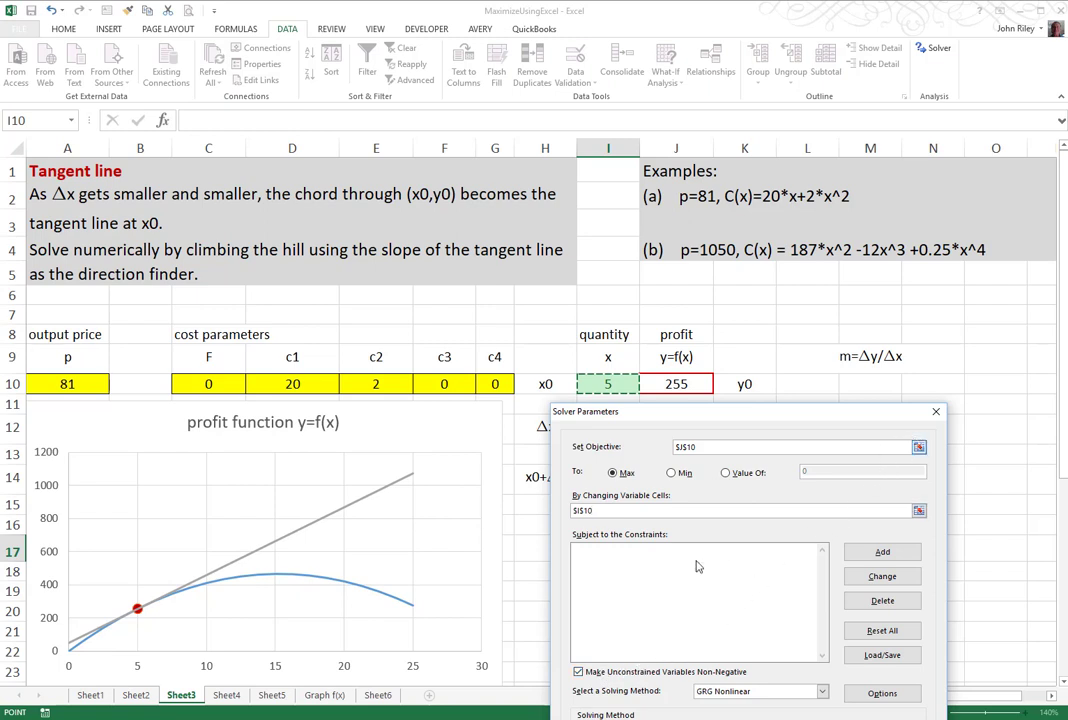
- Turn off the non-negative restriction on unconstrained variables, then solve and keep the Solver solution
{"action": "left_click", "coordinate": [579, 673]}
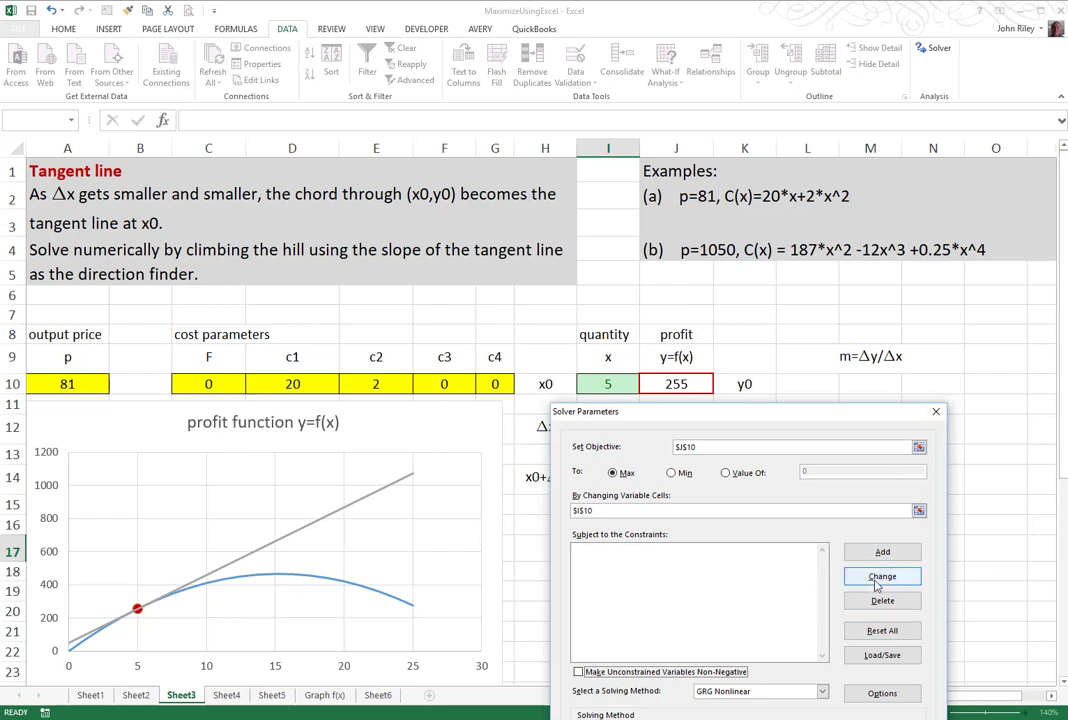
{"action": "left_click_drag", "start_coordinate": [799, 410], "coordinate": [805, 299]}
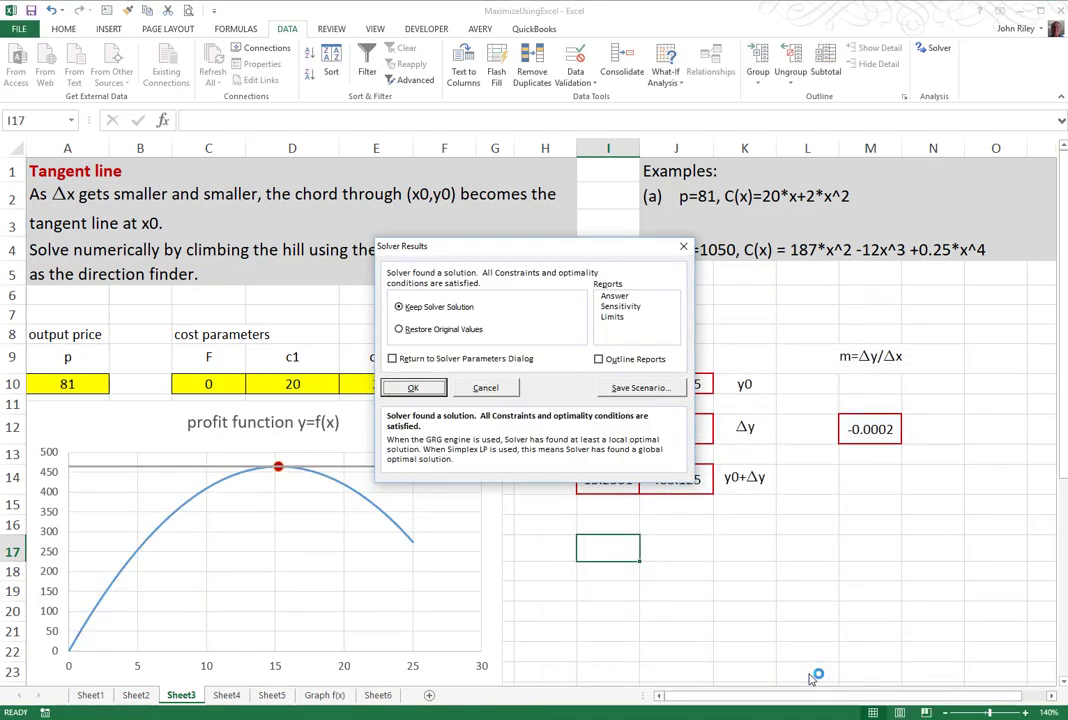
{"action": "left_click", "coordinate": [414, 388]}
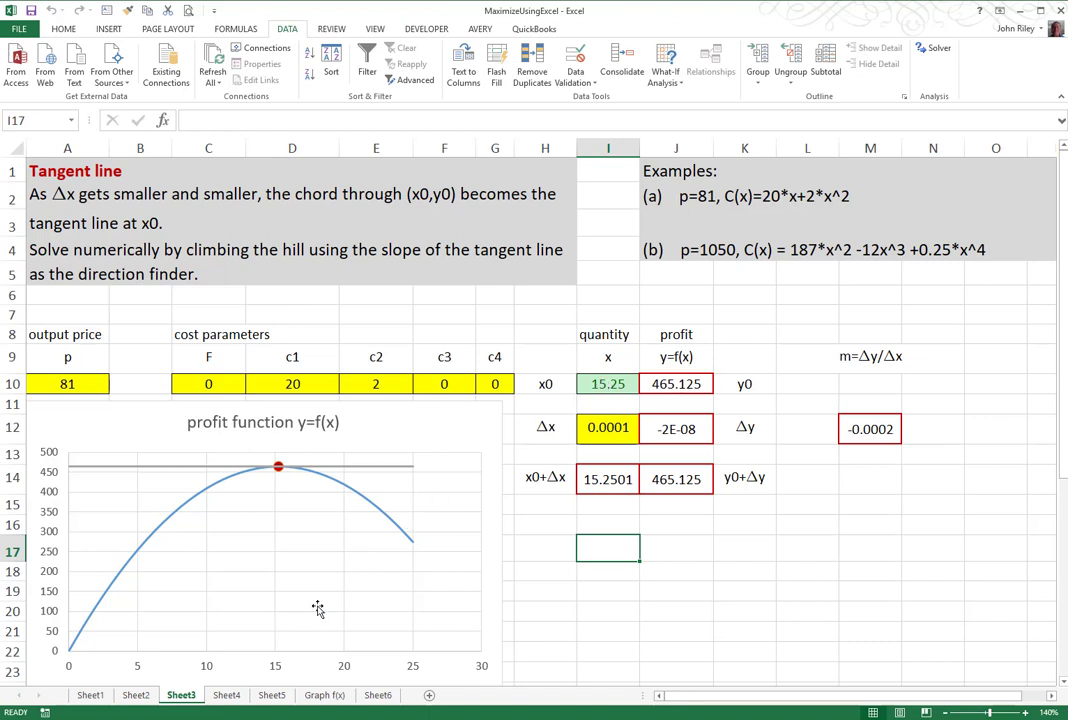
- On Sheet4, run Solver to maximize the profit in J10 by changing the quantity in I10, keeping the Solver solution
{"action": "left_click", "coordinate": [227, 695]}
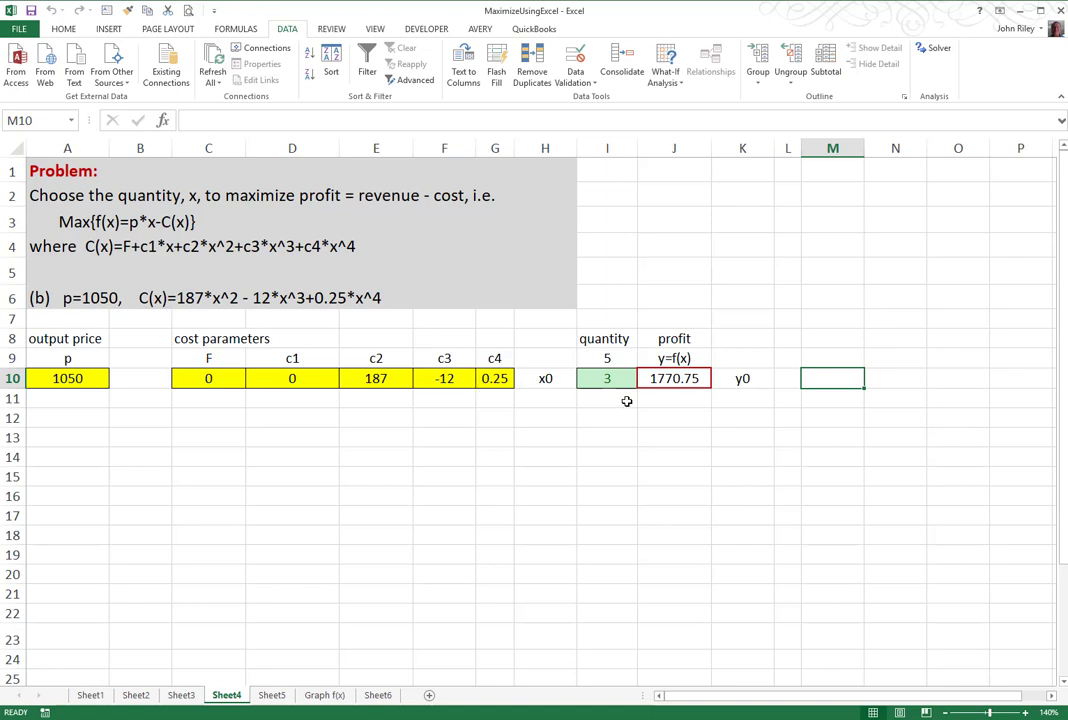
{"action": "left_click", "coordinate": [683, 377]}
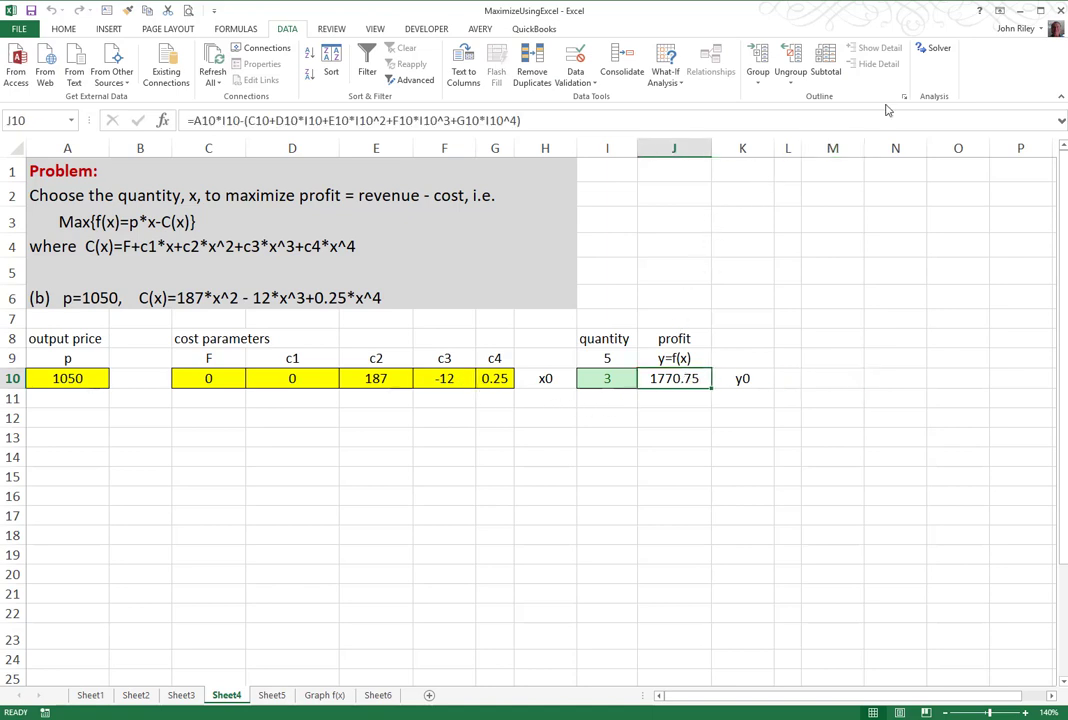
{"action": "left_click", "coordinate": [936, 50]}
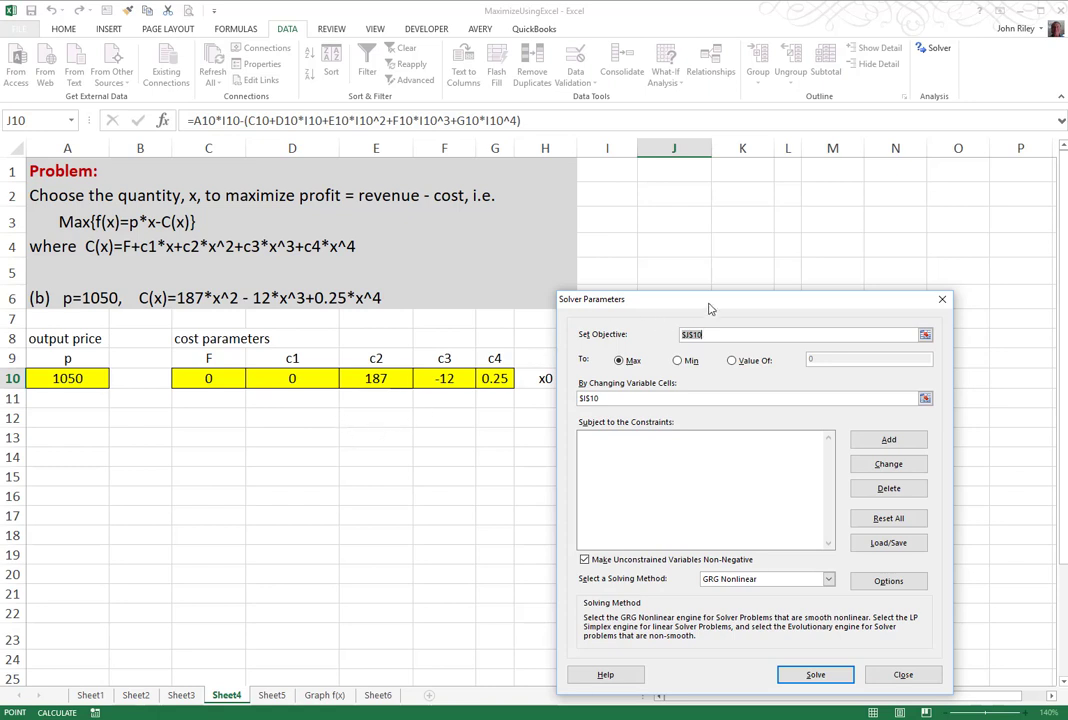
{"action": "left_click_drag", "start_coordinate": [710, 306], "coordinate": [596, 413]}
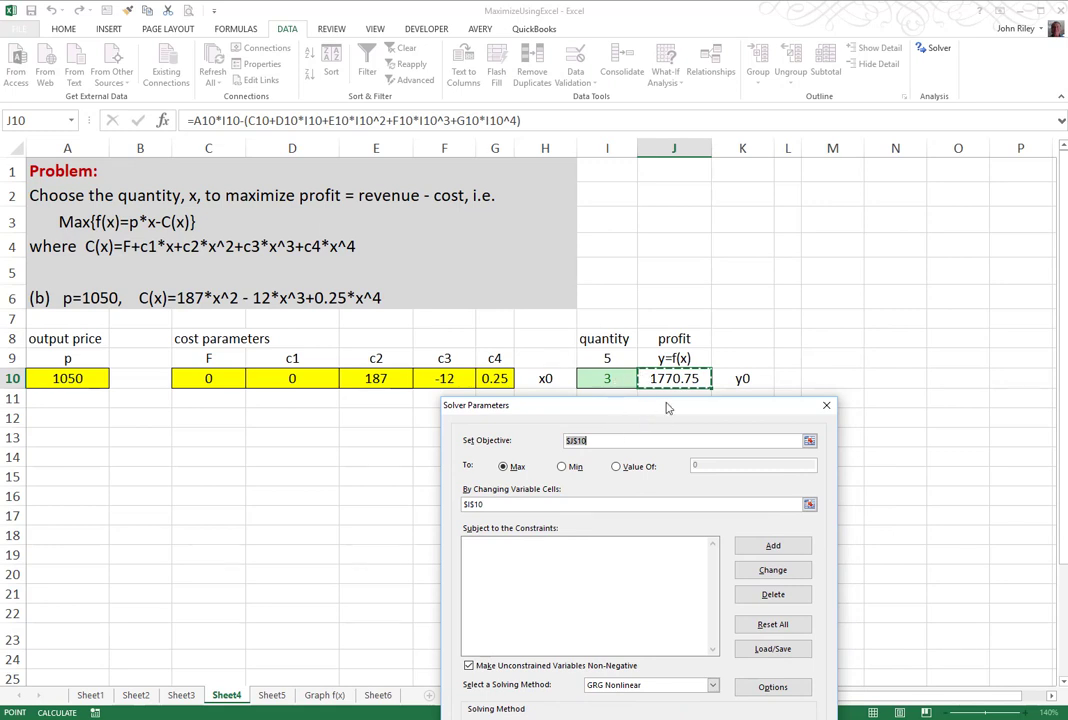
{"action": "left_click_drag", "start_coordinate": [668, 407], "coordinate": [720, 193]}
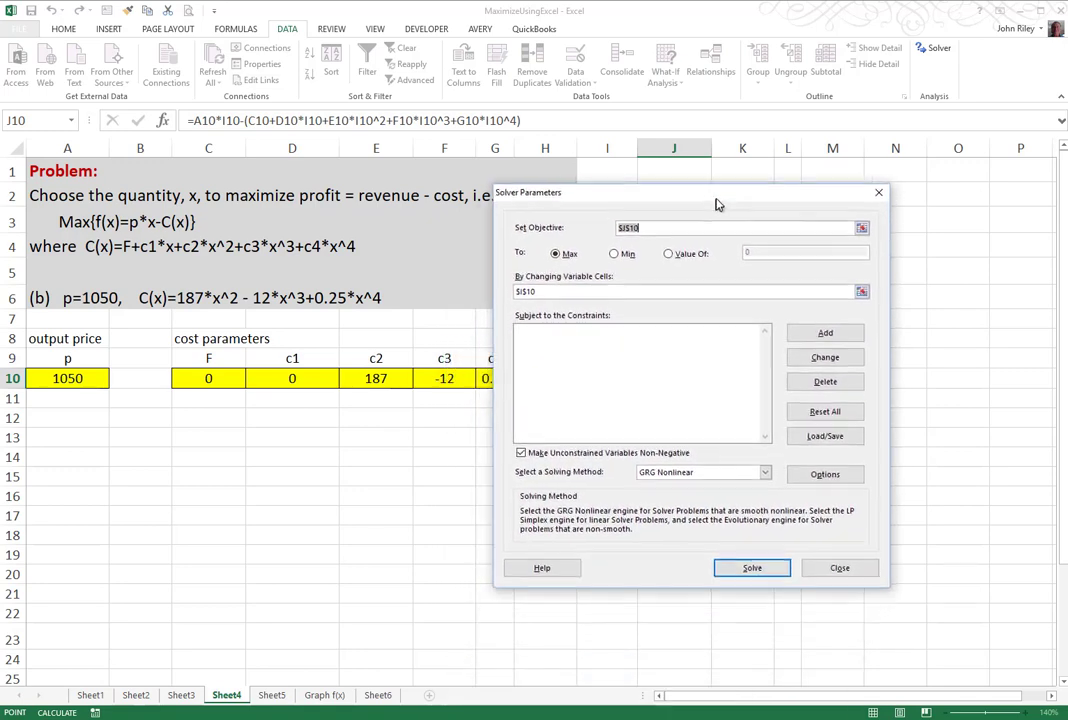
{"action": "left_click", "coordinate": [752, 568]}
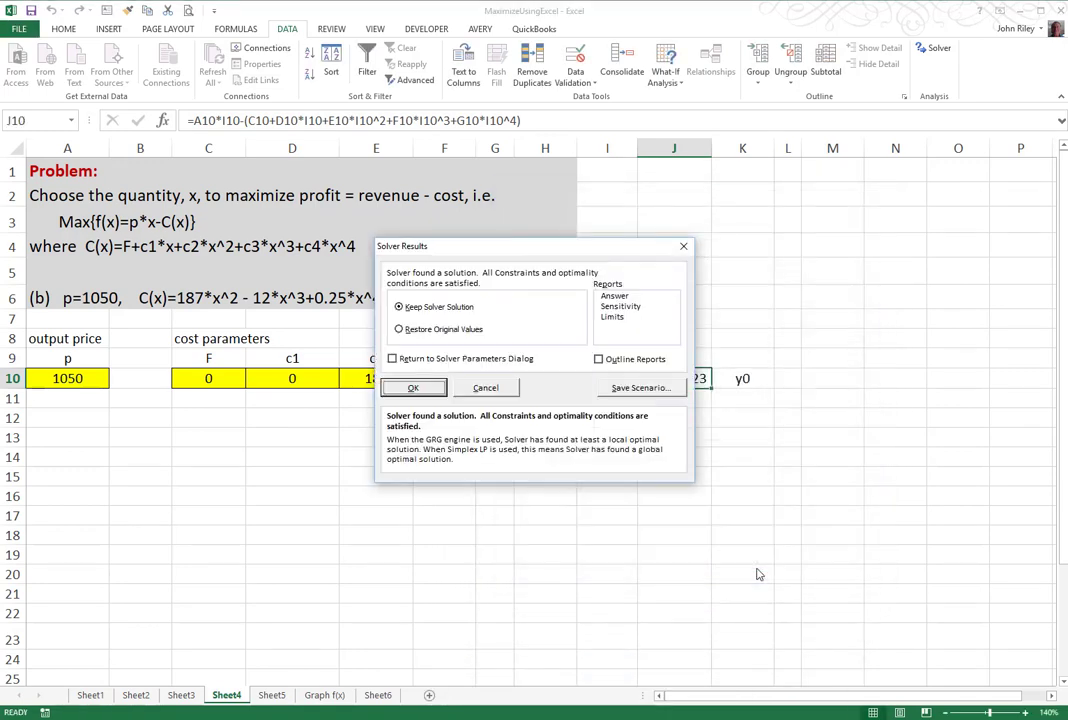
{"action": "left_click", "coordinate": [410, 388]}
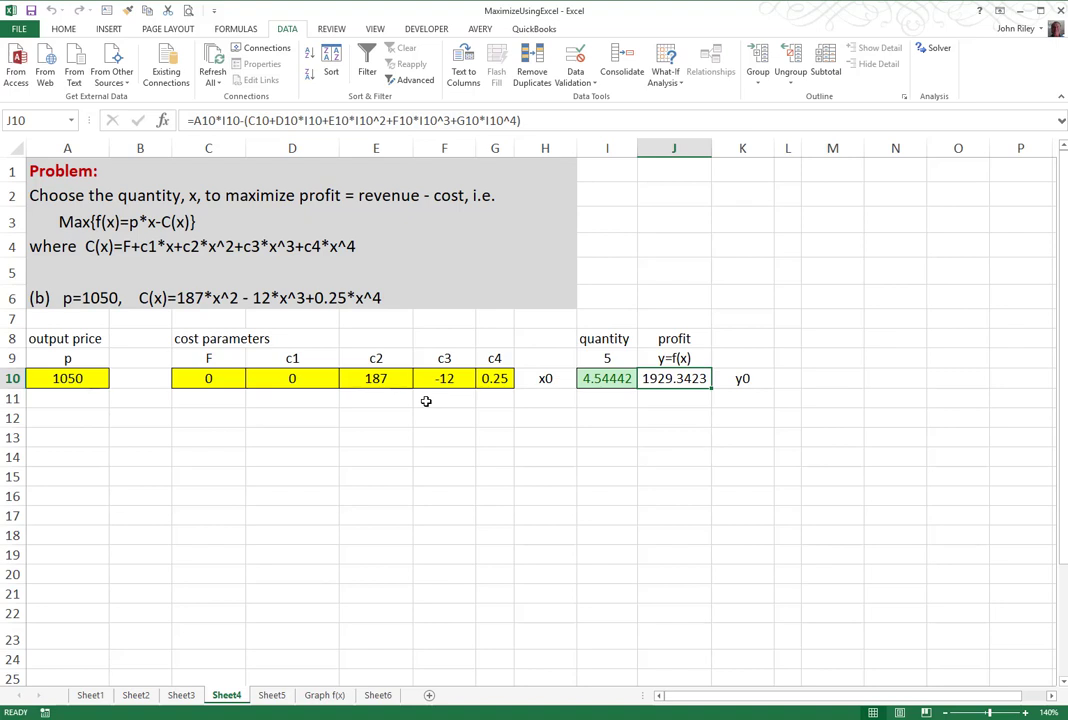
- Set the starting quantity in cell I10 to 21, rerun Solver with the same settings and keep its solution
{"action": "left_click", "coordinate": [599, 379]}
{"action": "type", "text": "21"}
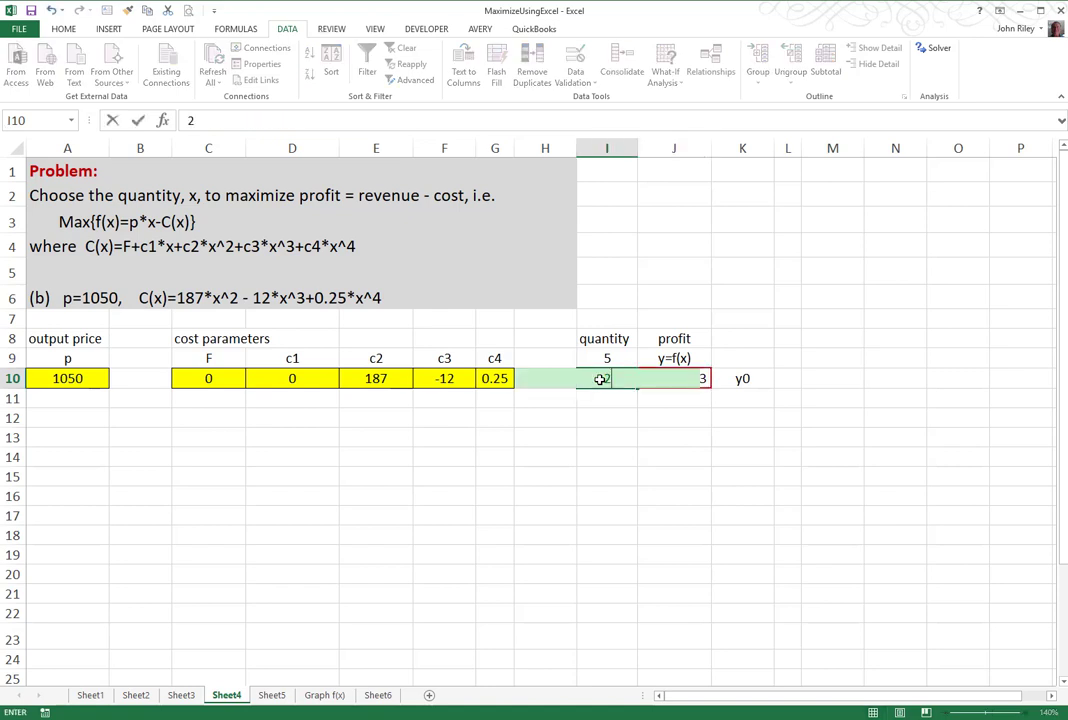
{"action": "left_click", "coordinate": [558, 448]}
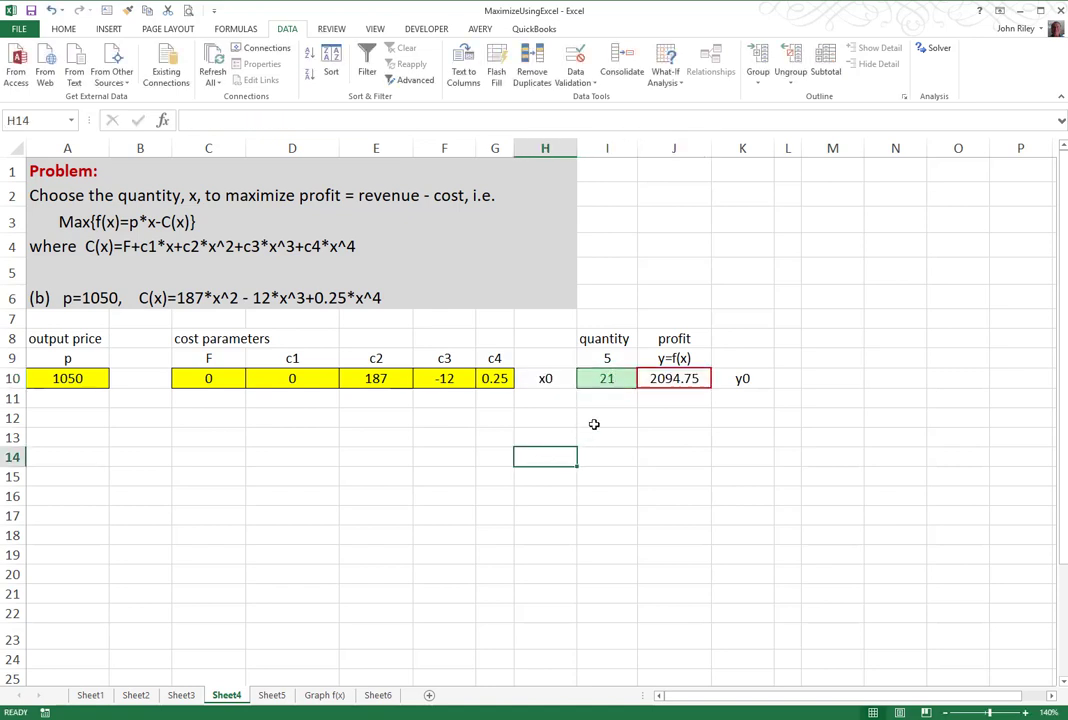
{"action": "left_click", "coordinate": [932, 49]}
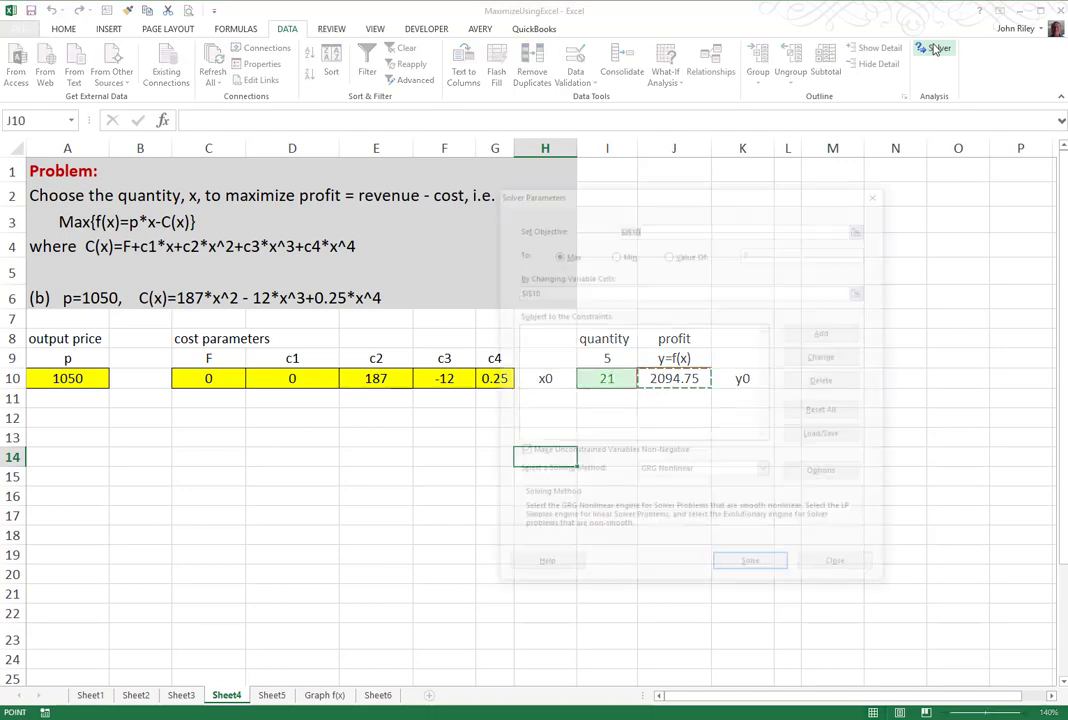
{"action": "left_click", "coordinate": [750, 566]}
{"action": "left_click", "coordinate": [410, 388]}
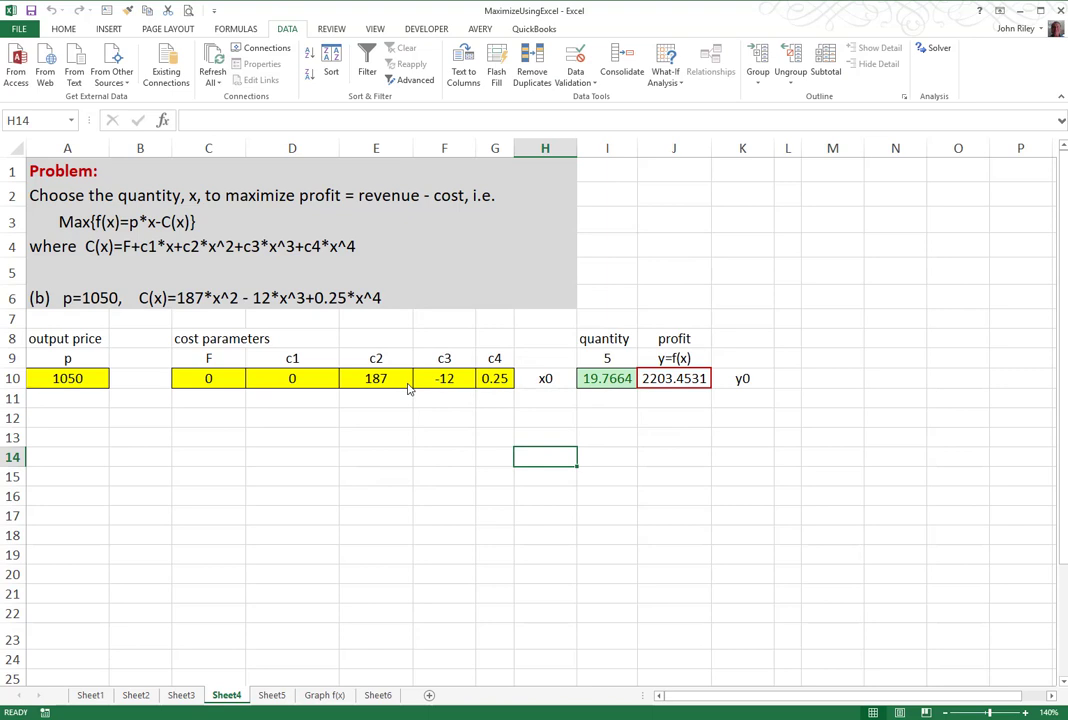
- On Sheet5, run Solver to maximize profit from the existing starting quantity, keep the solution and examine the point on the profit chart
{"action": "left_click", "coordinate": [272, 696]}
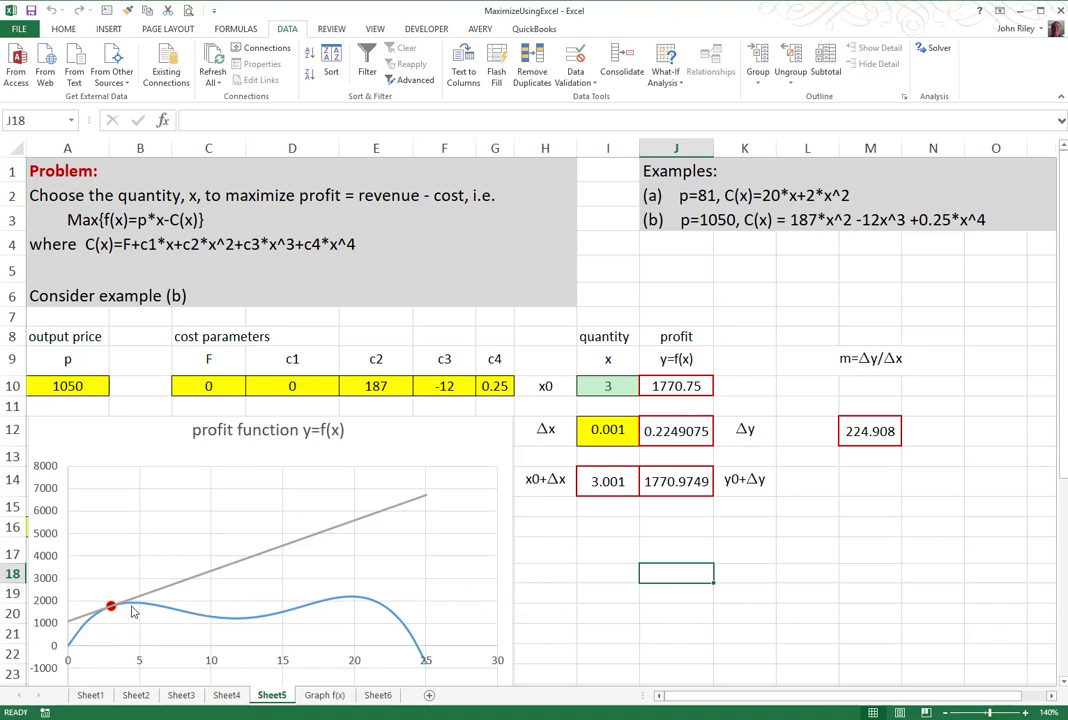
{"action": "left_click", "coordinate": [939, 47]}
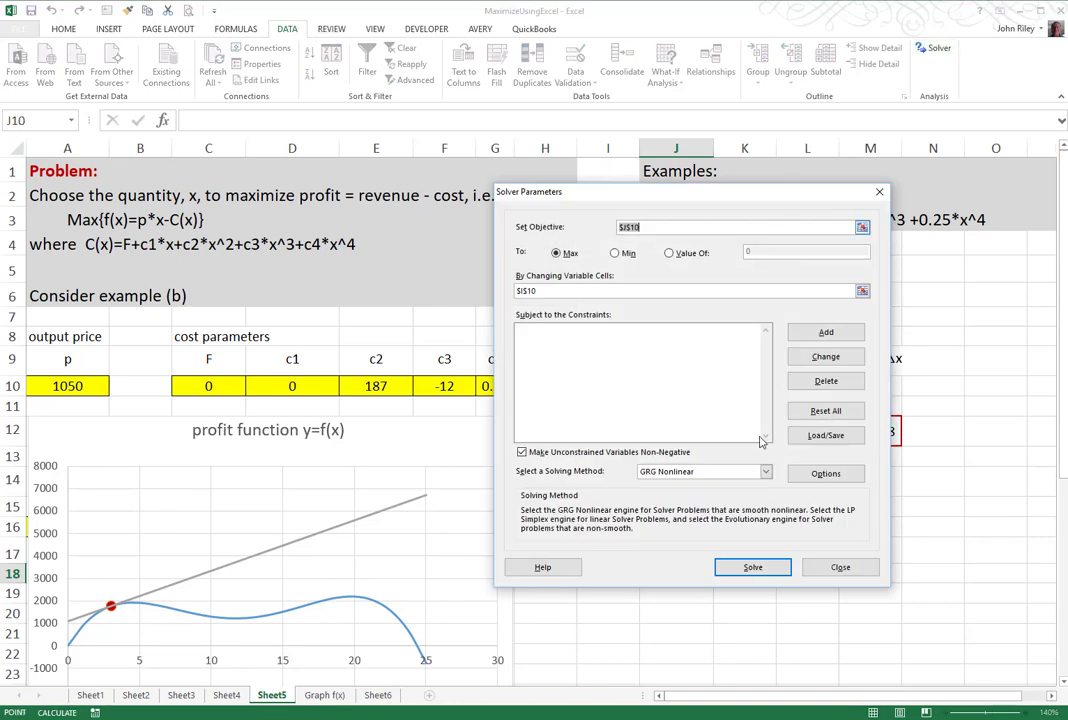
{"action": "left_click", "coordinate": [755, 566]}
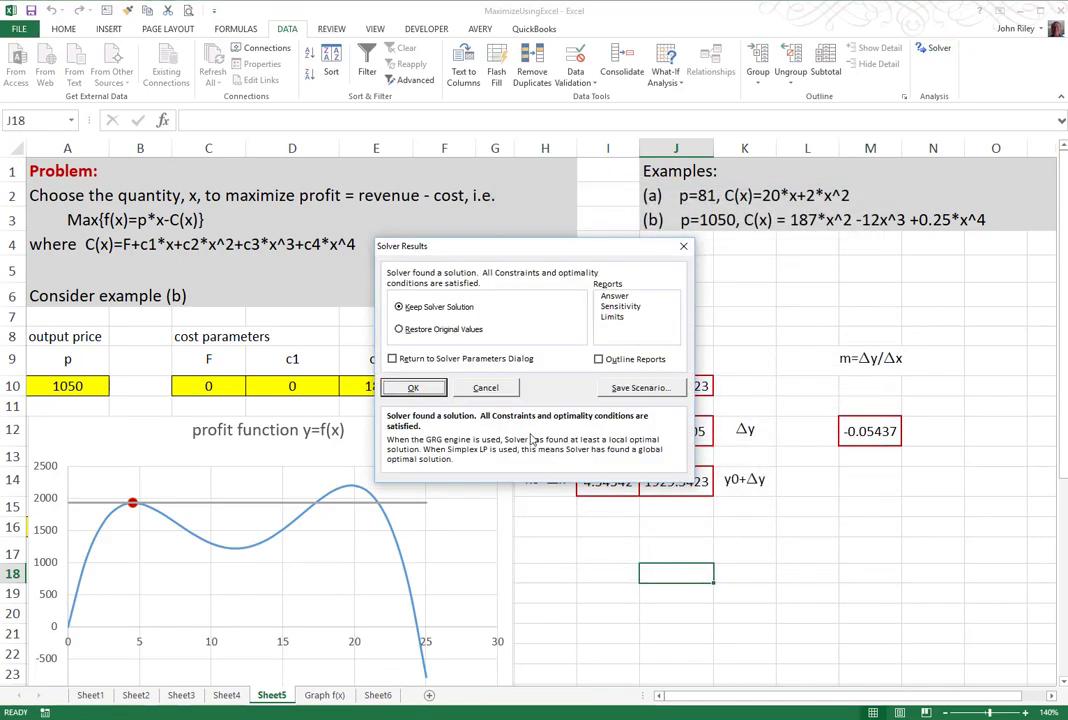
{"action": "left_click", "coordinate": [411, 387]}
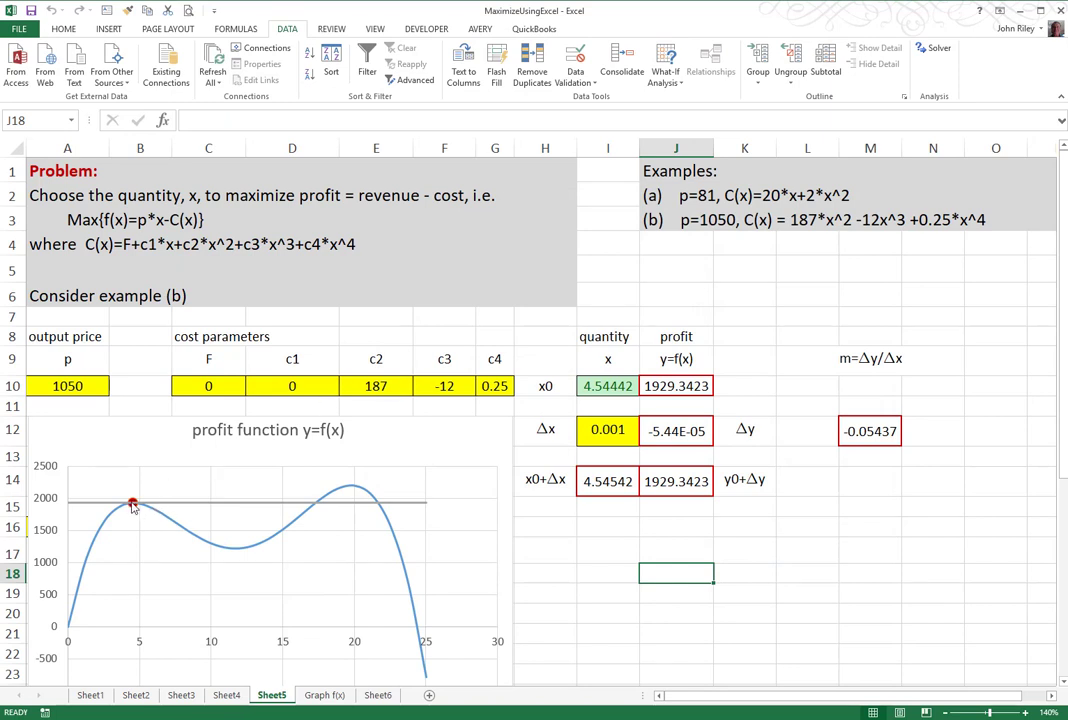
{"action": "mouse_move", "coordinate": [134, 507]}
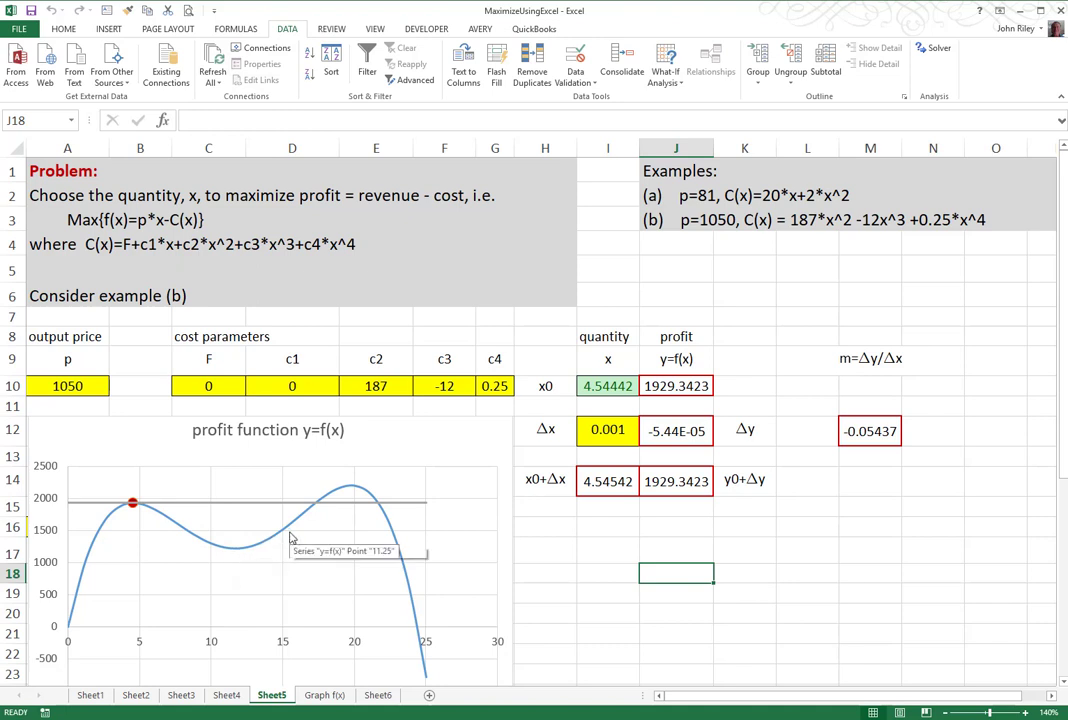
- Set the starting quantity on Sheet5 to 15, rerun Solver to maximize profit and keep the Solver solution
{"action": "left_click", "coordinate": [597, 386]}
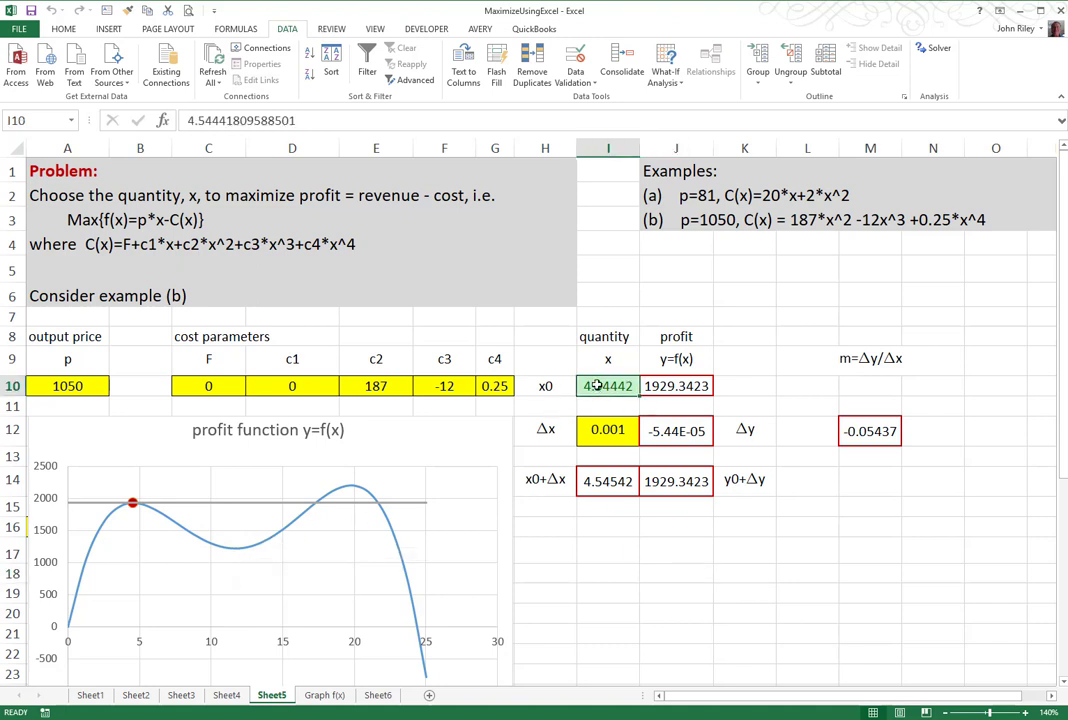
{"action": "type", "text": "15"}
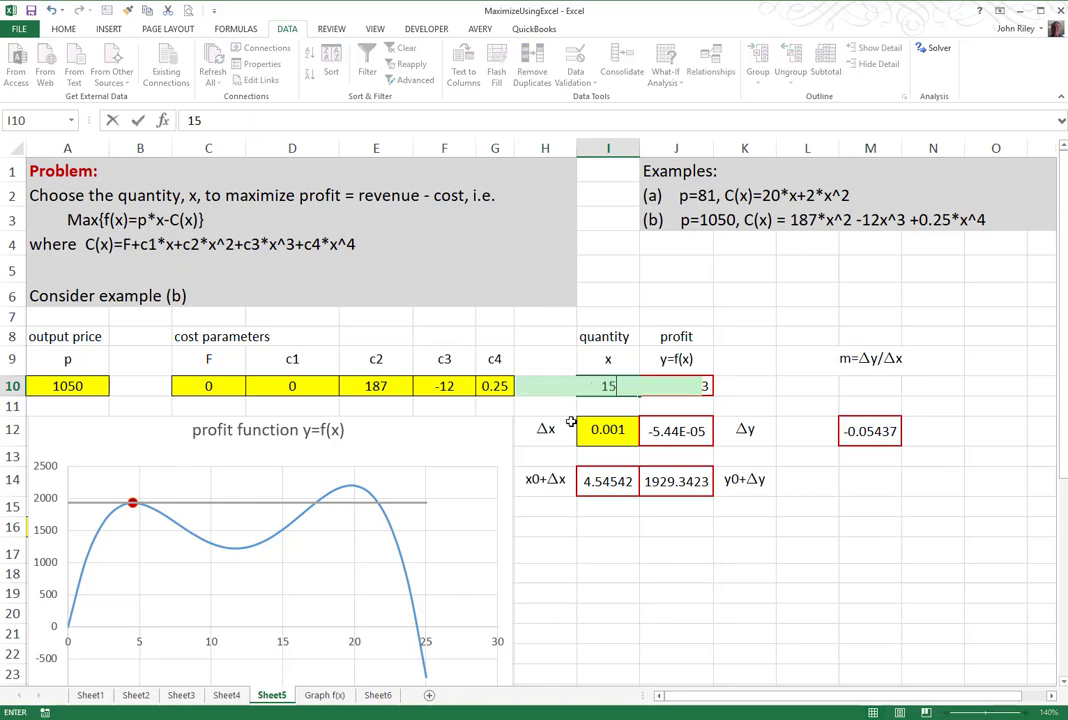
{"action": "left_click", "coordinate": [600, 533]}
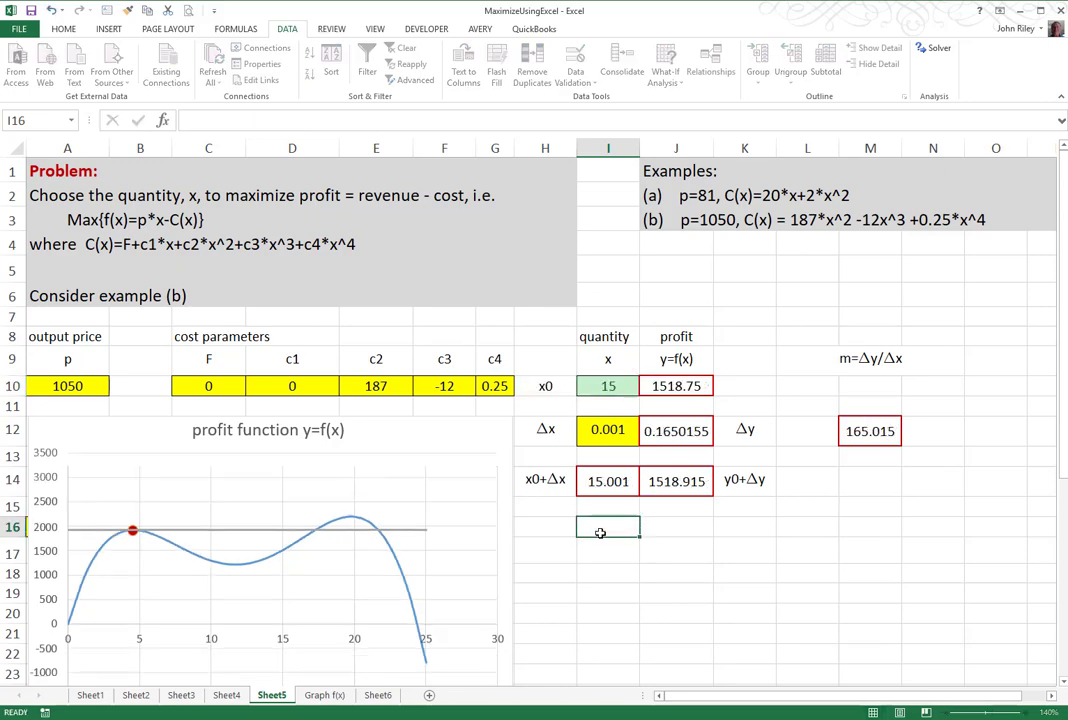
{"action": "left_click", "coordinate": [939, 50]}
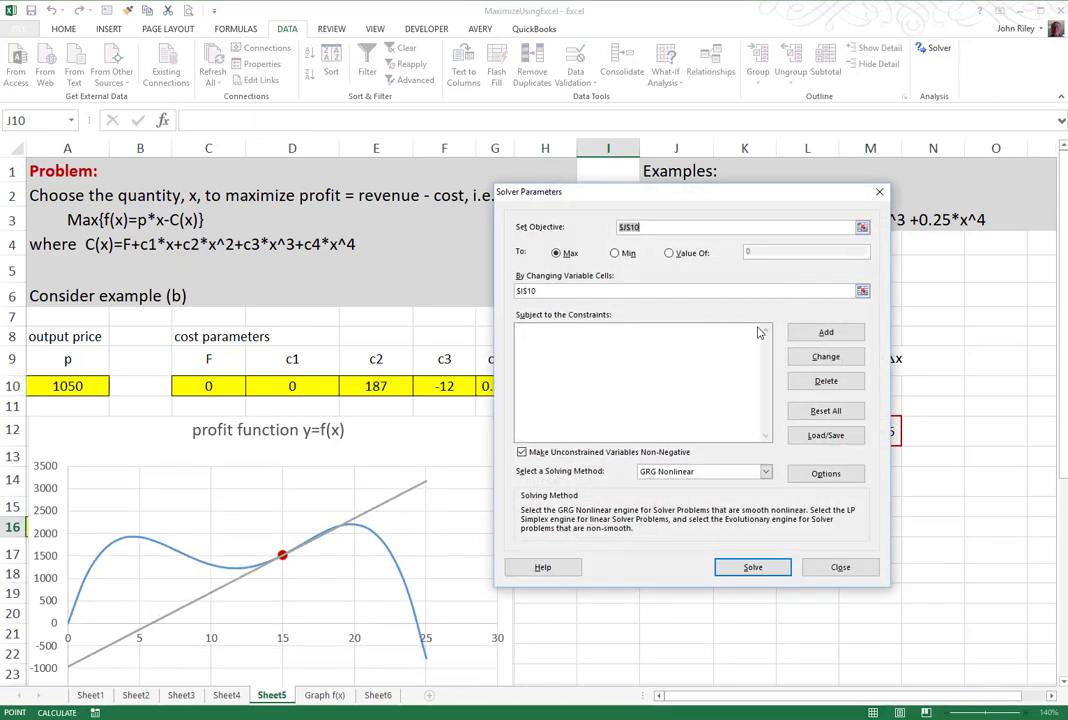
{"action": "left_click", "coordinate": [752, 568]}
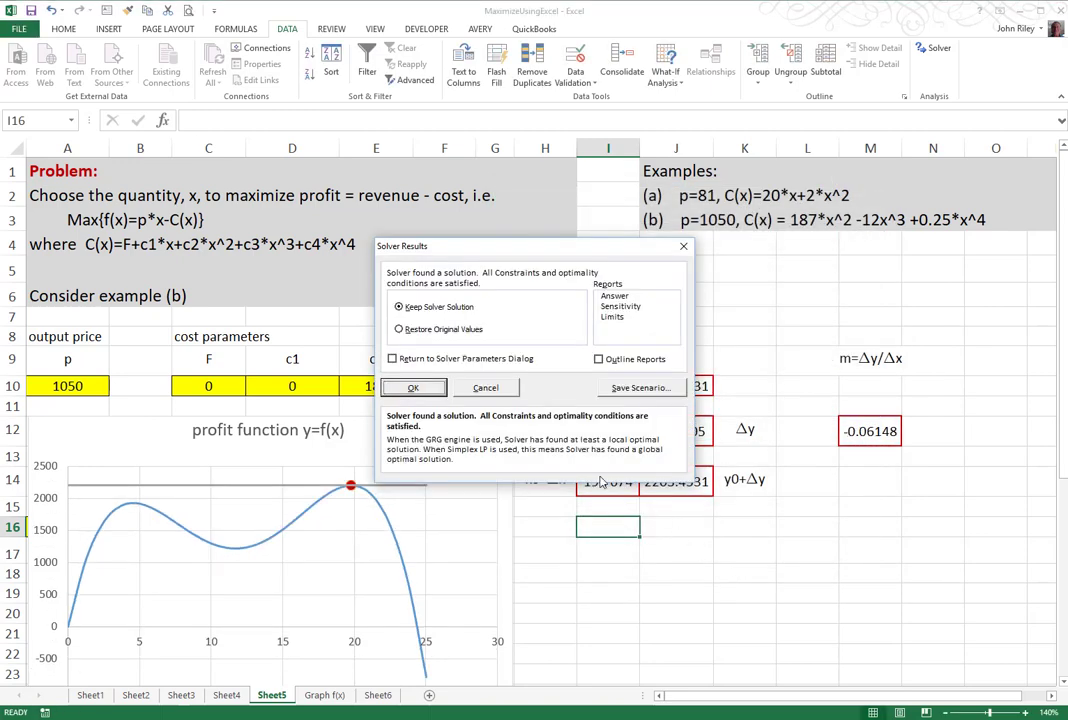
{"action": "left_click", "coordinate": [414, 388]}
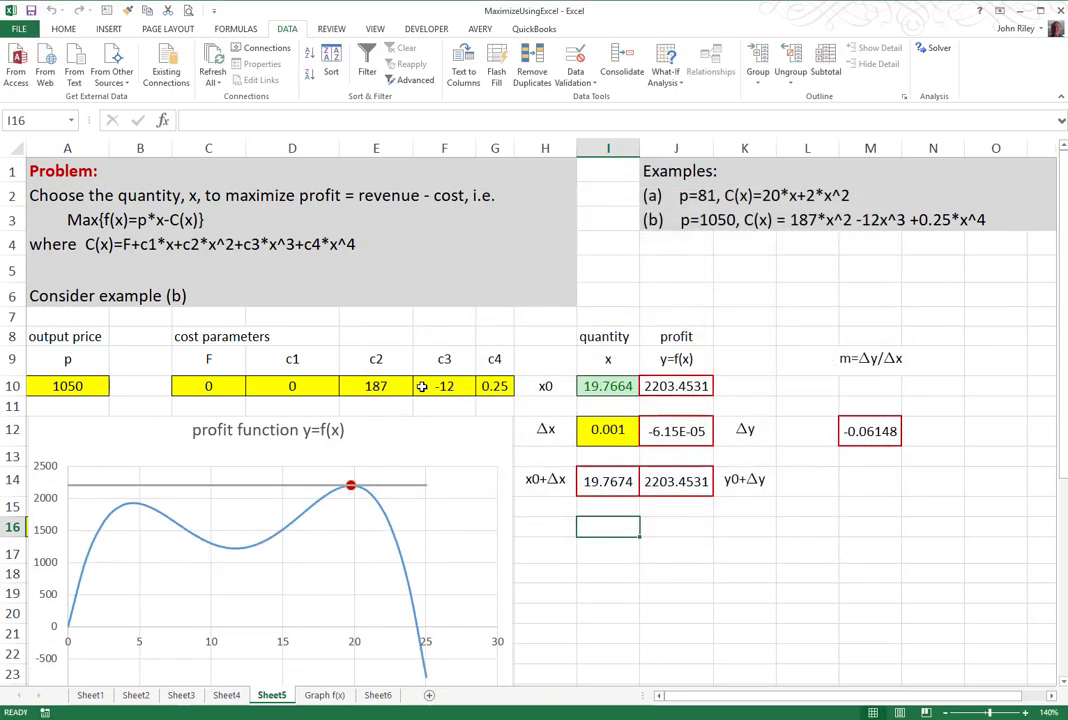